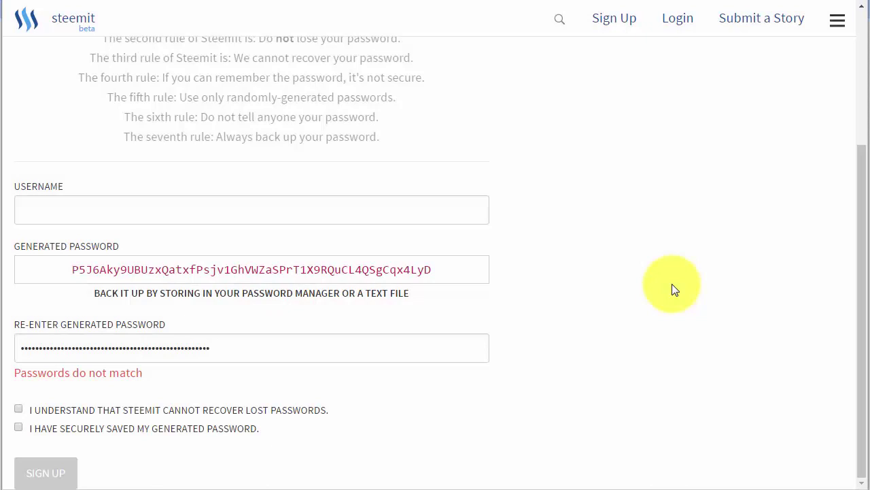
Enter the chosen username for the new account in the sign-up form
left_click(332, 210)
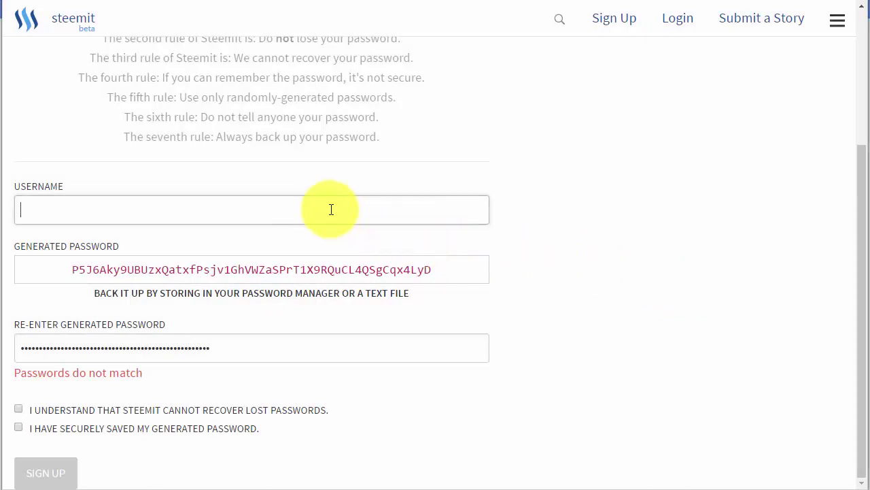
left_click(716, 310)
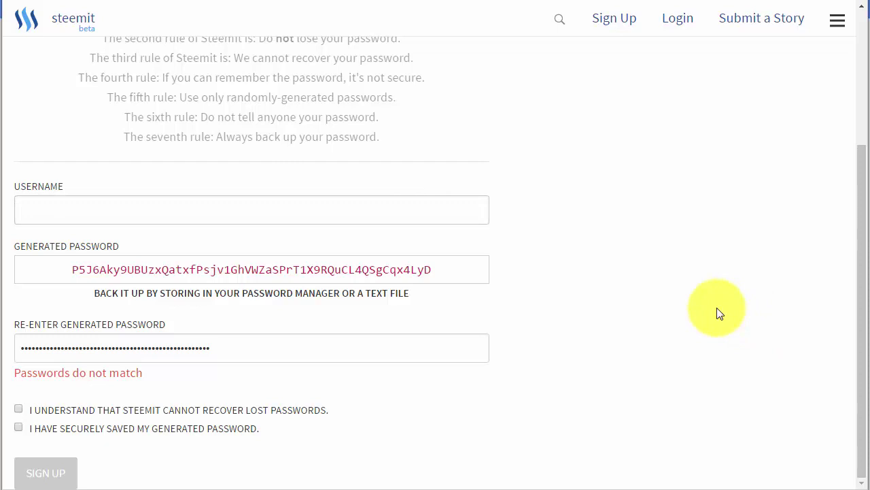
key("ctrl+minus")
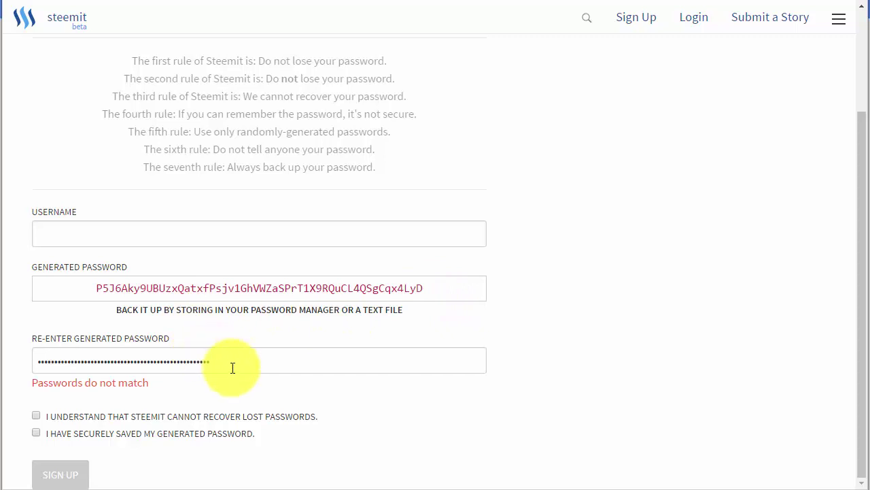
left_click(128, 236)
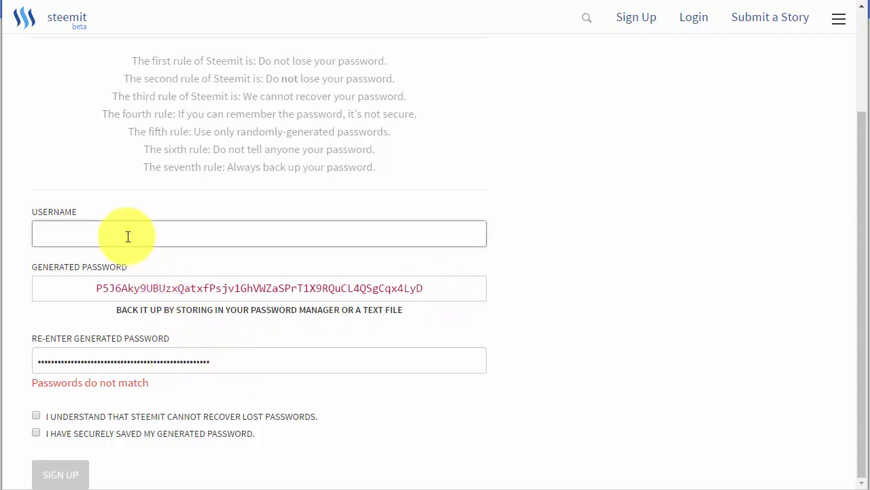
type("god")
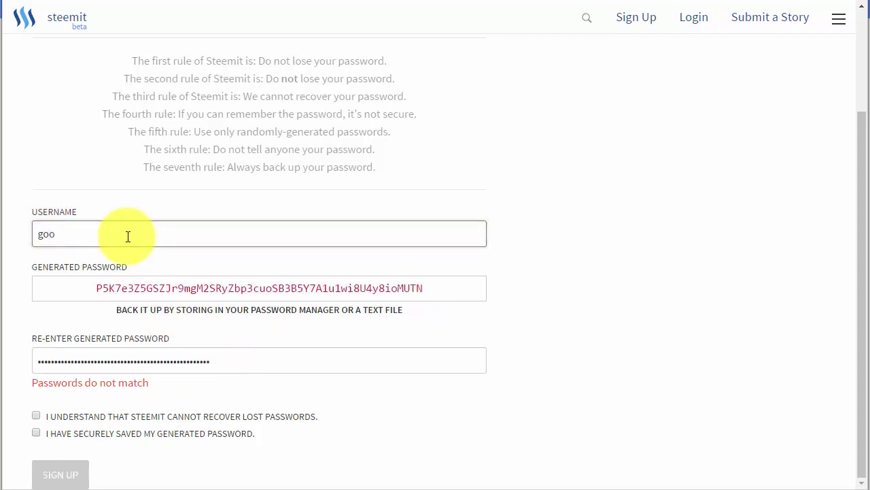
type("bee")
key("BackSpace")
key("BackSpace")
key("BackSpace")
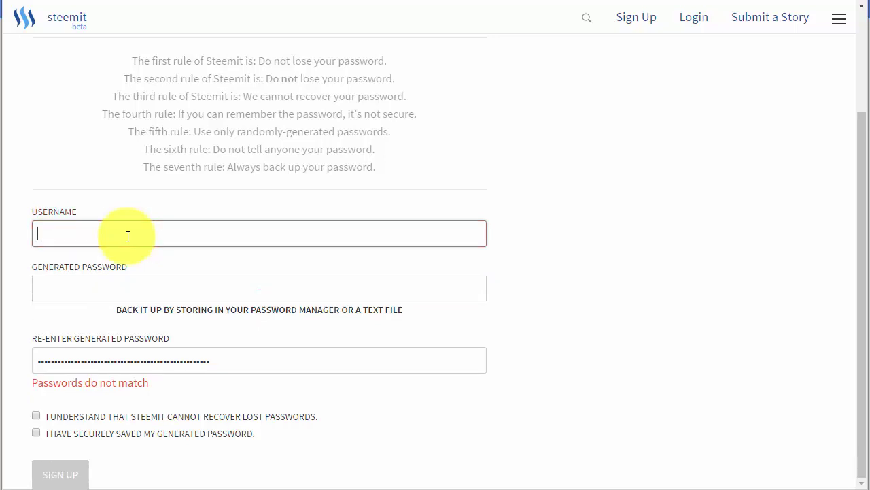
type("b")
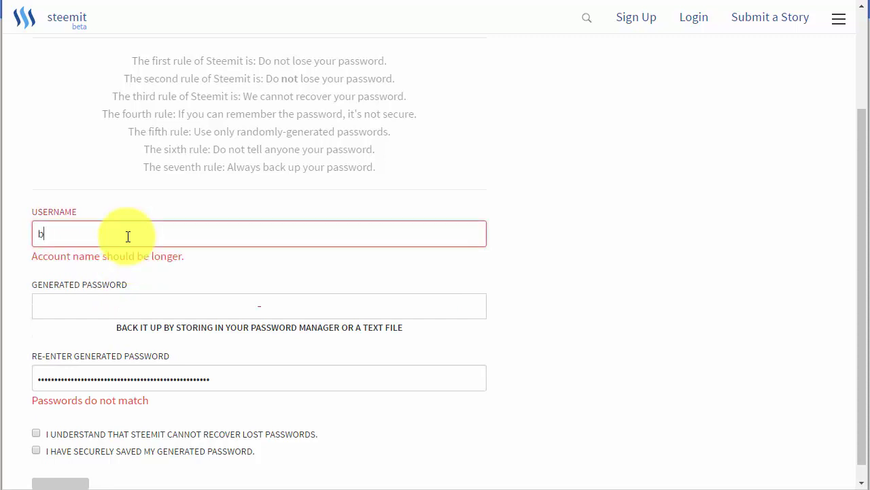
type("ooo")
key("BackSpace")
type("dbee")
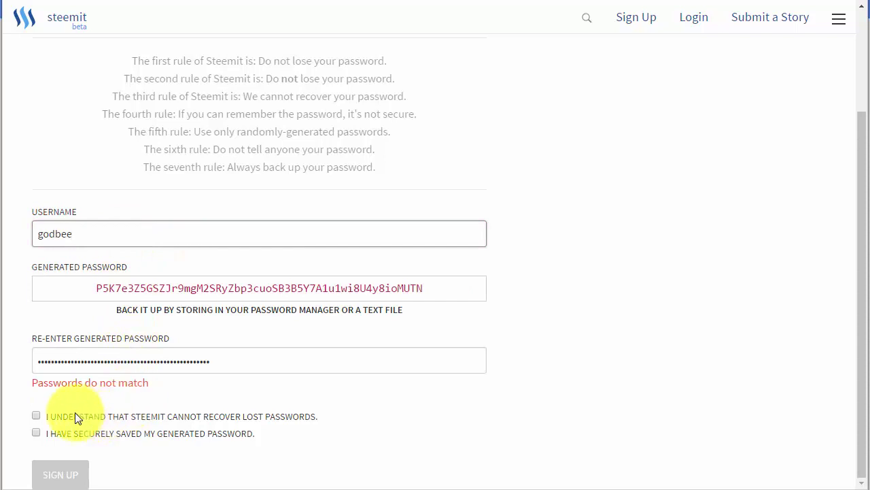
Accept both password acknowledgements and replace the re-entered password with a copy of the generated password
left_click(38, 416)
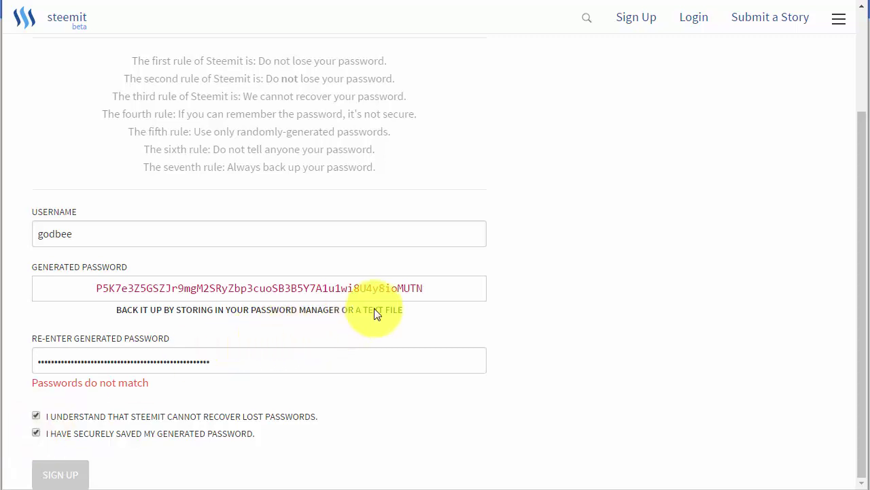
left_click_drag(434, 294, 89, 300)
key("ctrl+c")
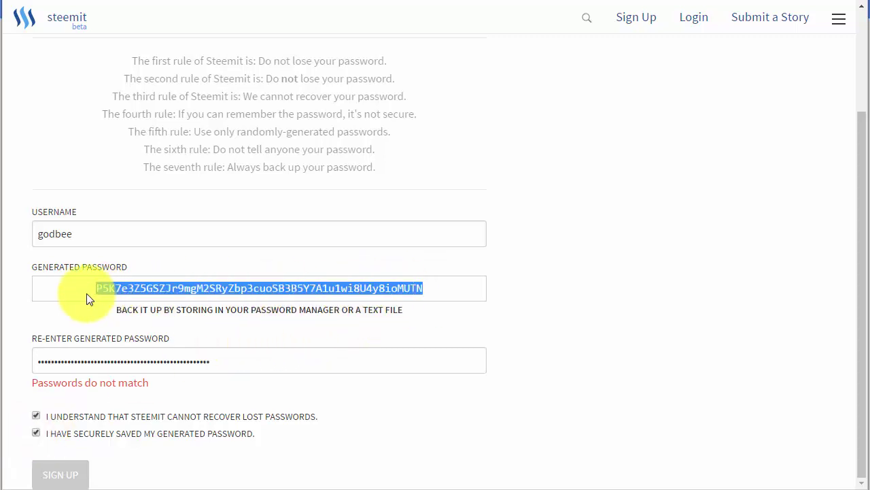
left_click_drag(248, 362, 7, 355)
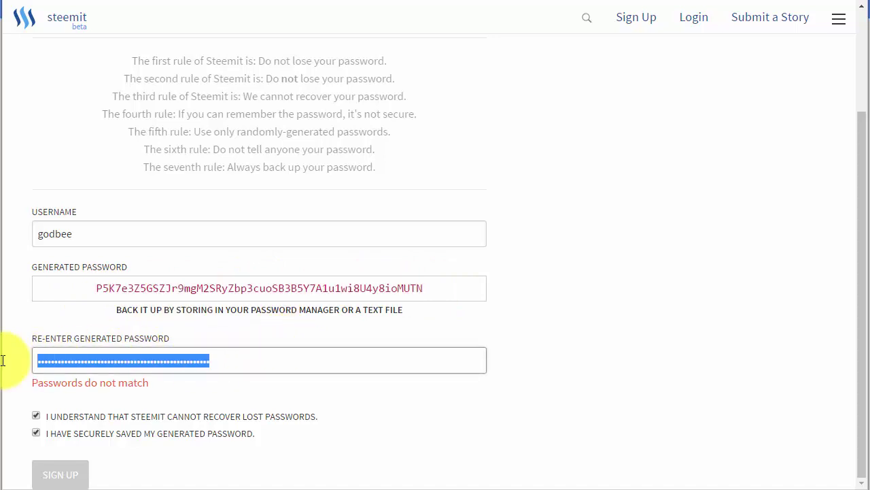
key("ctrl+v")
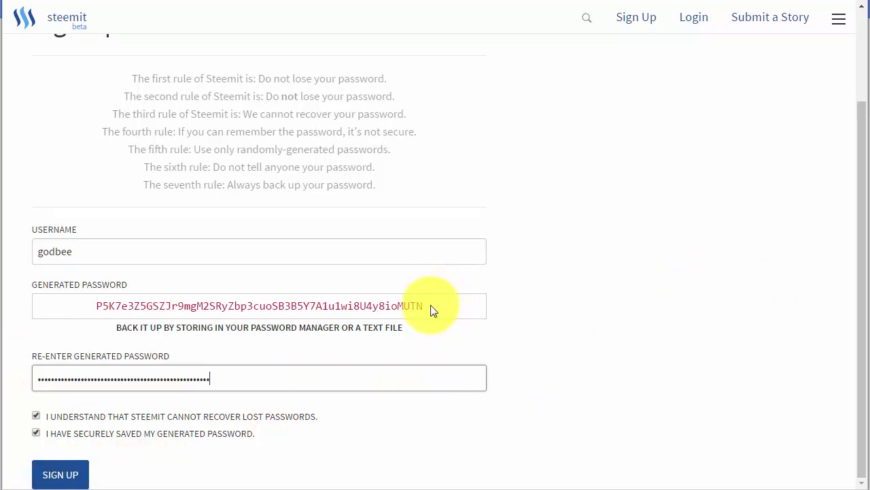
Switch to Notepad and replace the backup text file's contents with the newly generated password
left_click_drag(433, 310, 106, 305)
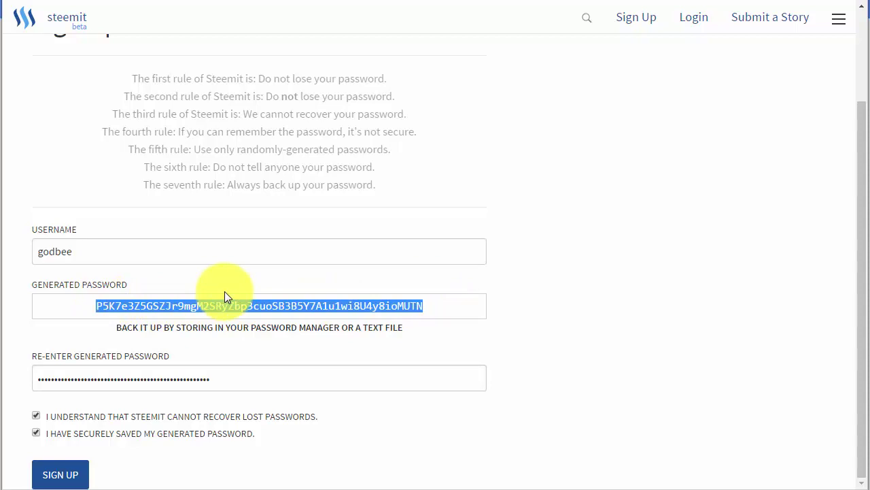
key("alt+Tab")
left_click_drag(850, 300, 467, 294)
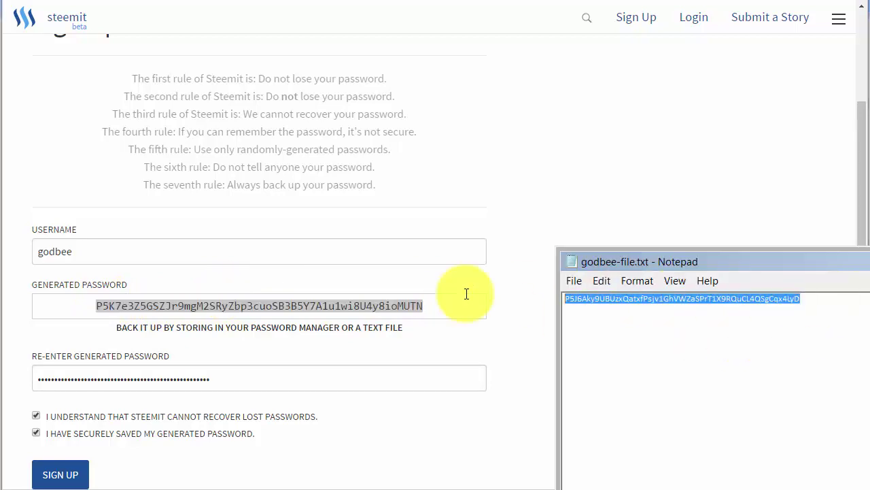
key("ctrl+v")
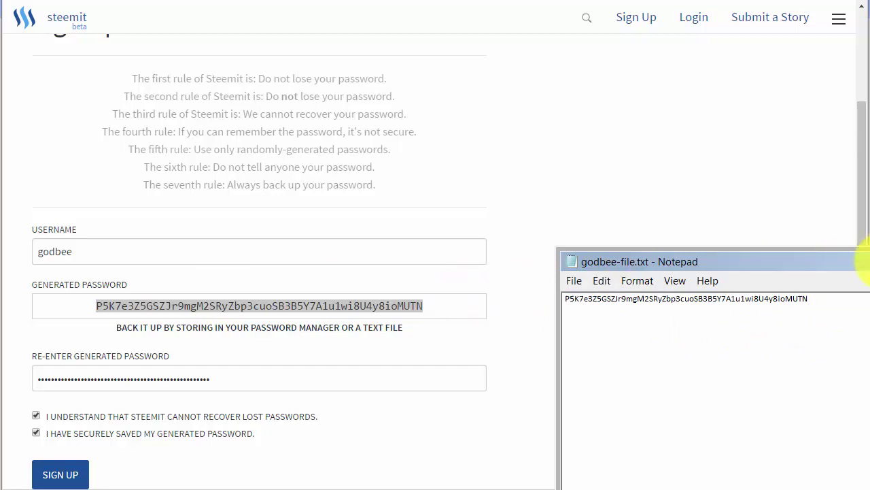
left_click(855, 262)
Submit the completed sign-up form to create the account
left_click(187, 469)
left_click(77, 480)
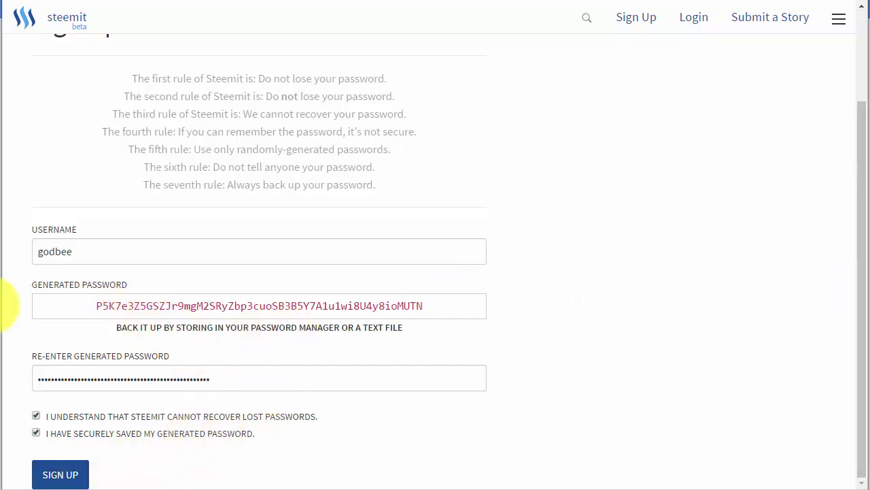
left_click(62, 476)
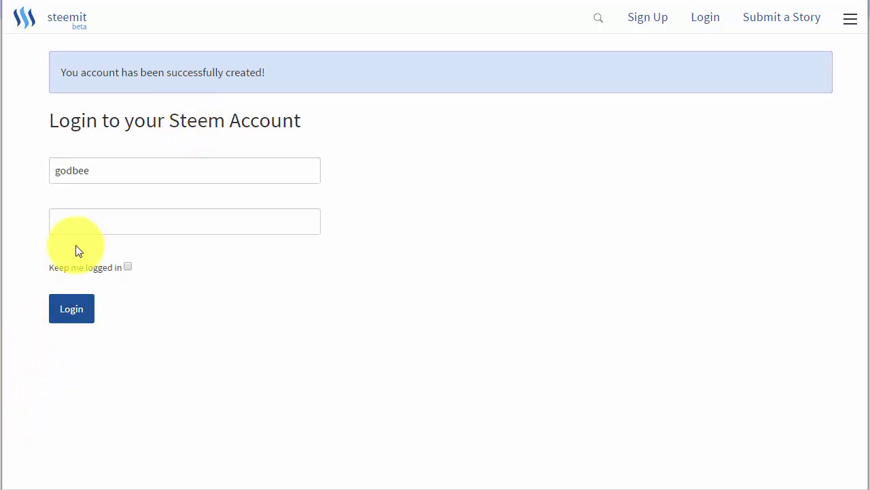
Log in to the new account by pasting the generated password into the password field
left_click(82, 224)
key("ctrl+v")
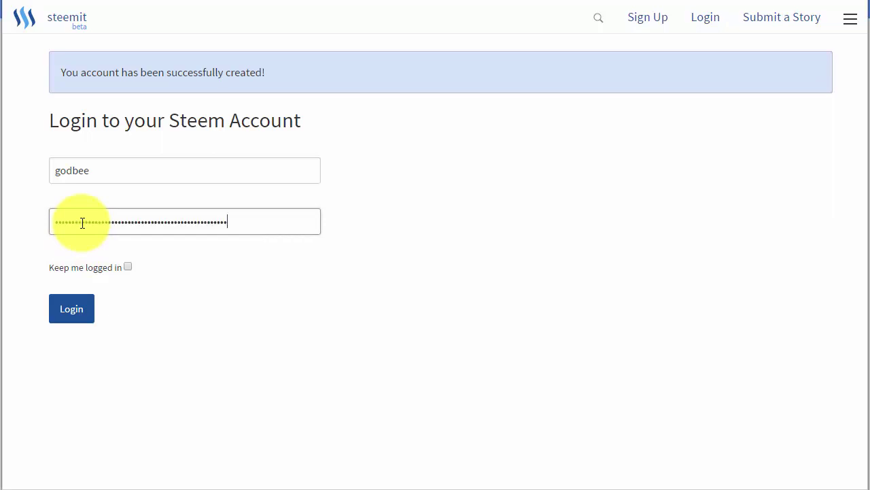
left_click(85, 313)
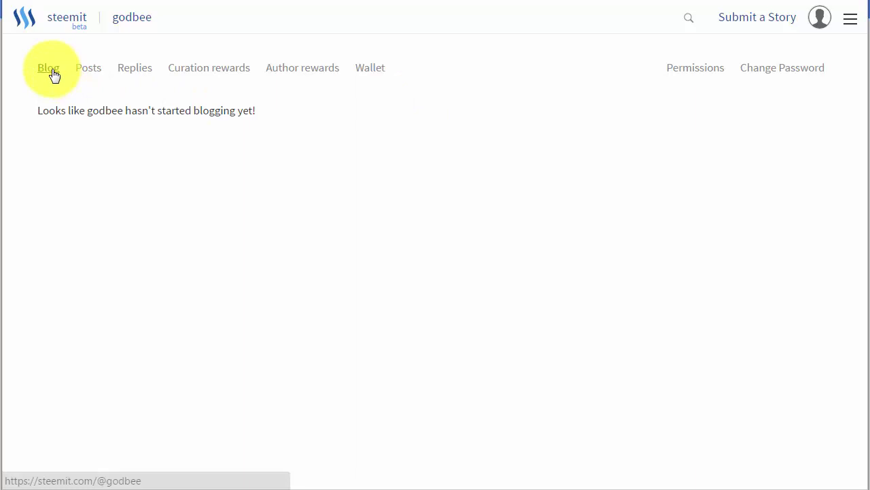
Browse the home feed's trending and hot posts, and open the site search page
left_click(25, 22)
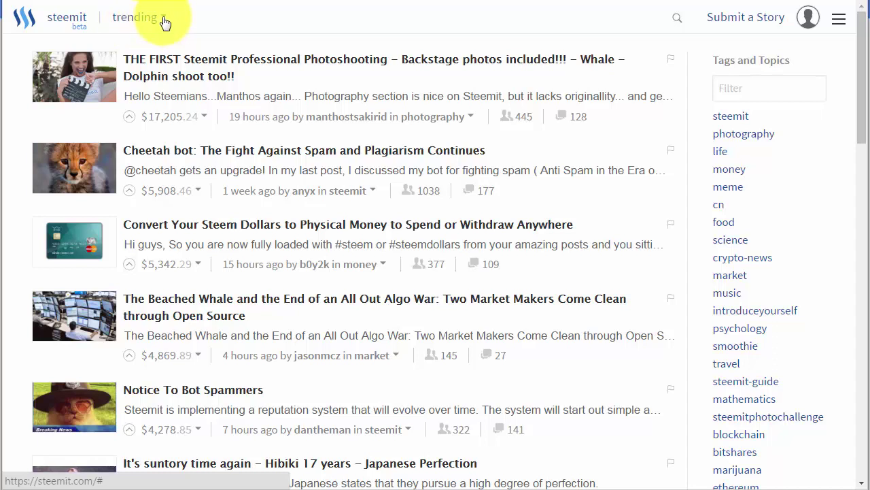
left_click(164, 21)
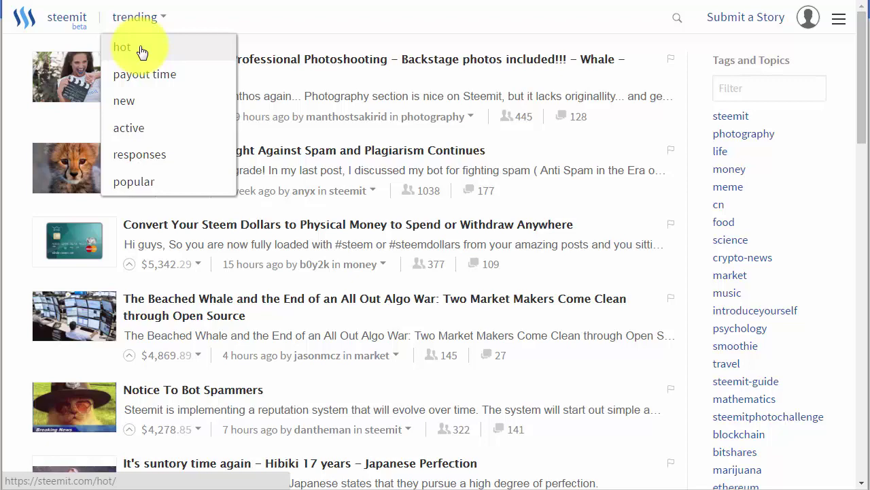
left_click(142, 52)
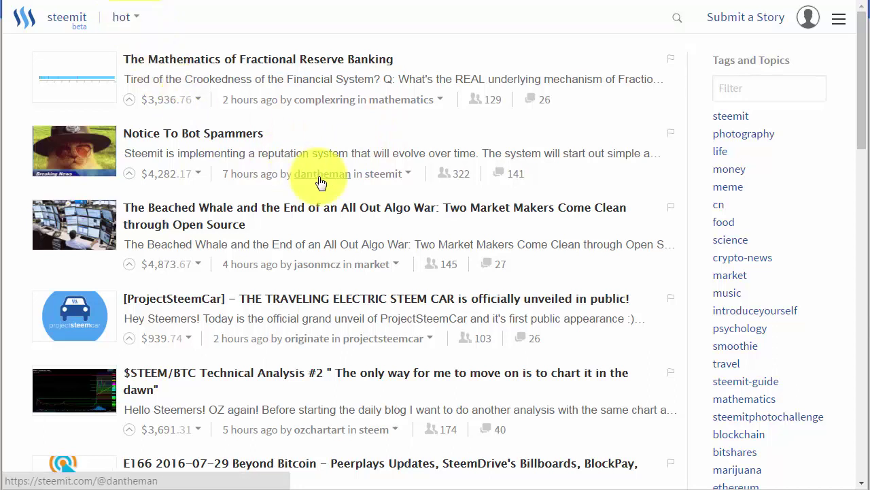
scroll(320, 185, "down", 6)
scroll(317, 178, "up", 10)
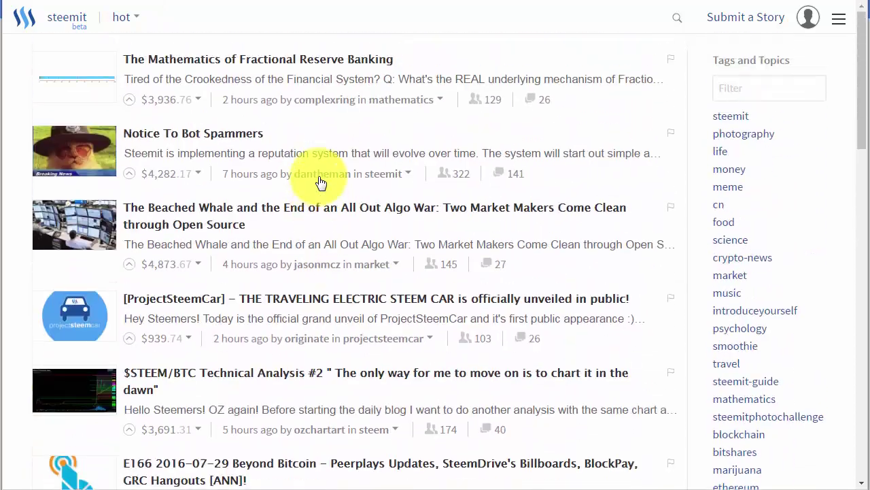
left_click(134, 26)
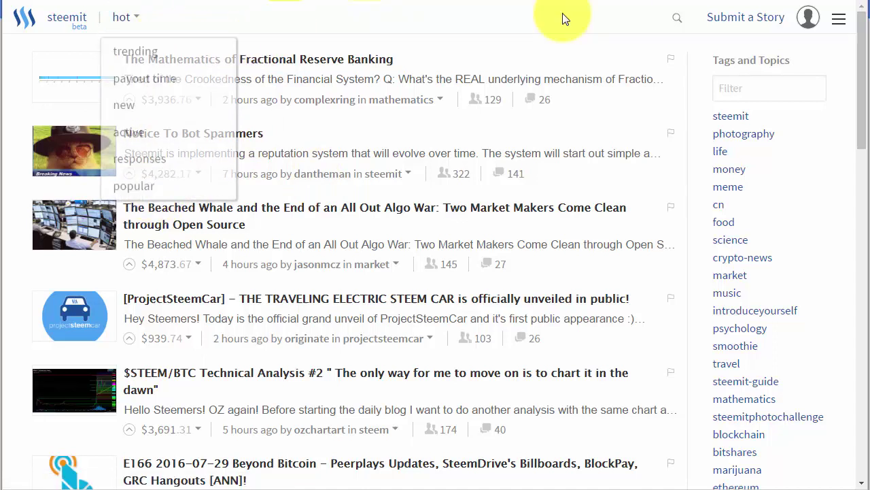
left_click(679, 23)
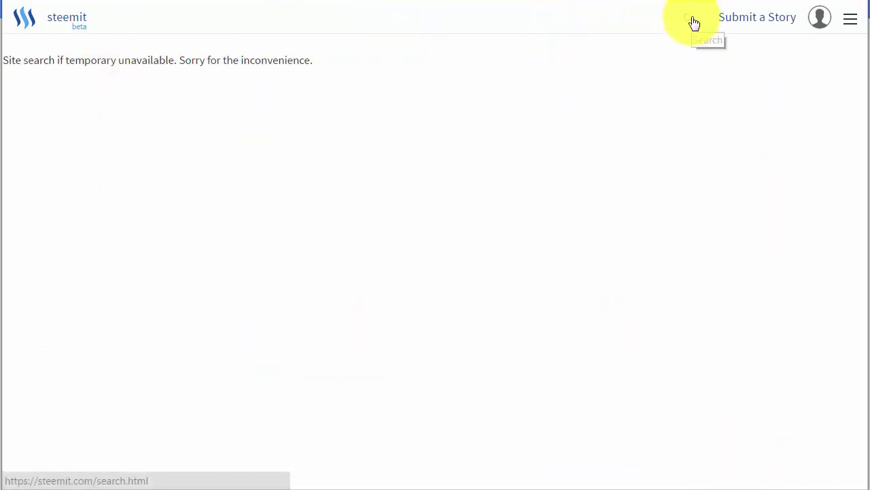
Start a new story titled "Sample Post" with the body text "This is a sample post"
left_click(751, 22)
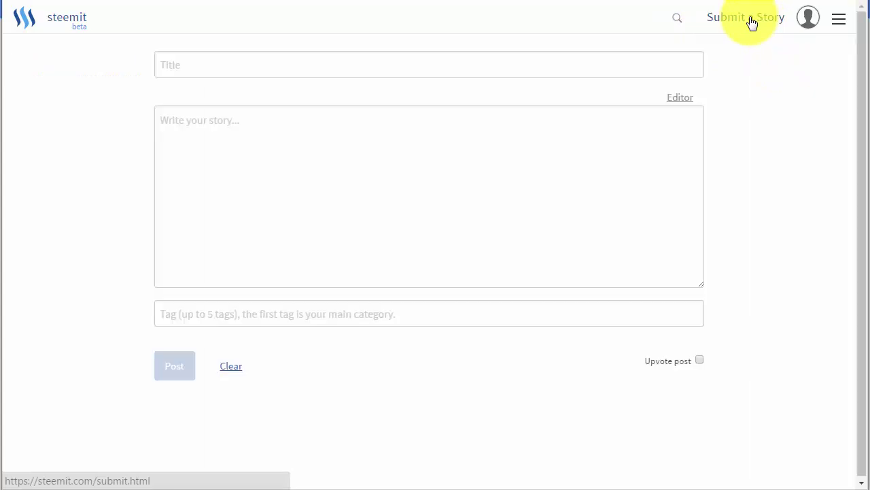
left_click(373, 66)
type("Sample Post")
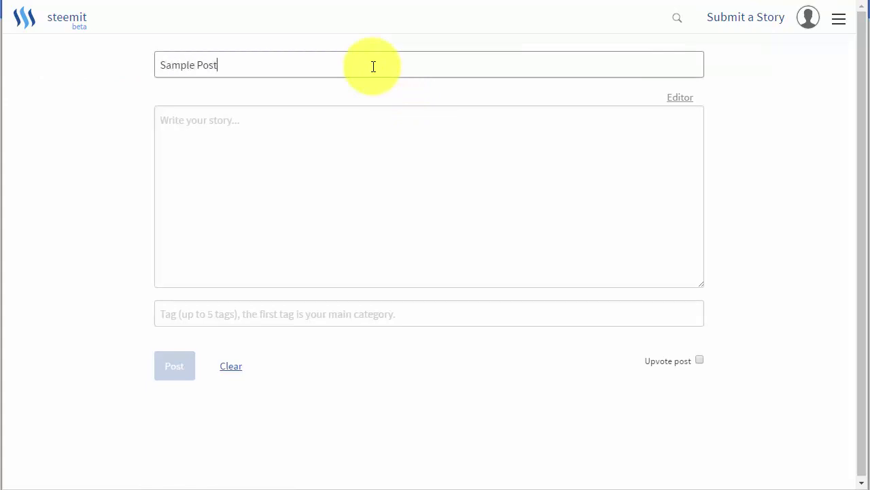
key("Tab")
type("This")
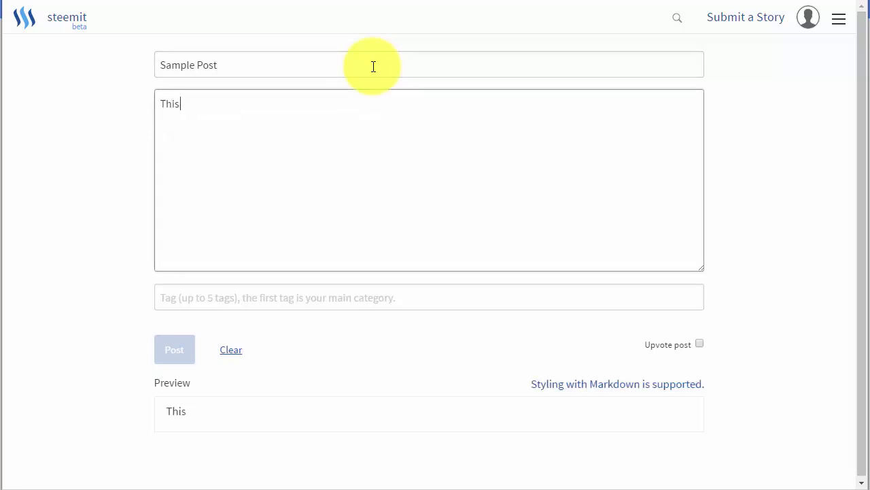
type(" is a sample post")
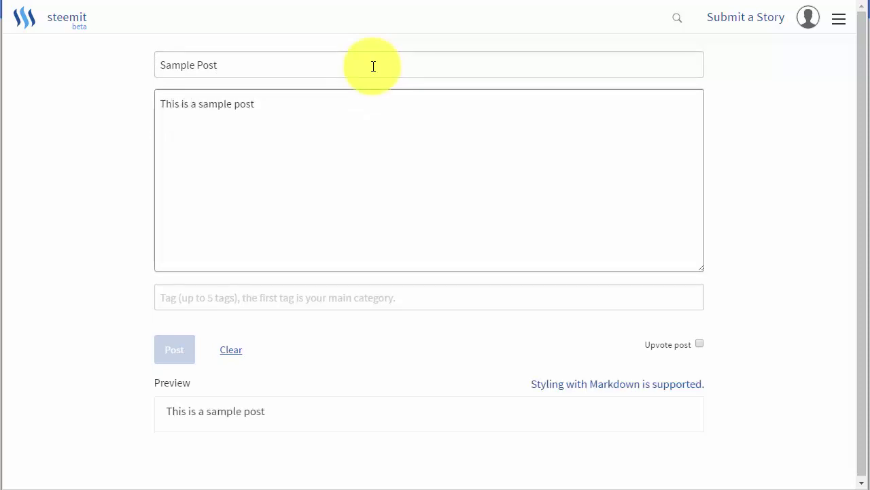
Tag the story with "sample" and "donotvote"
left_click(299, 297)
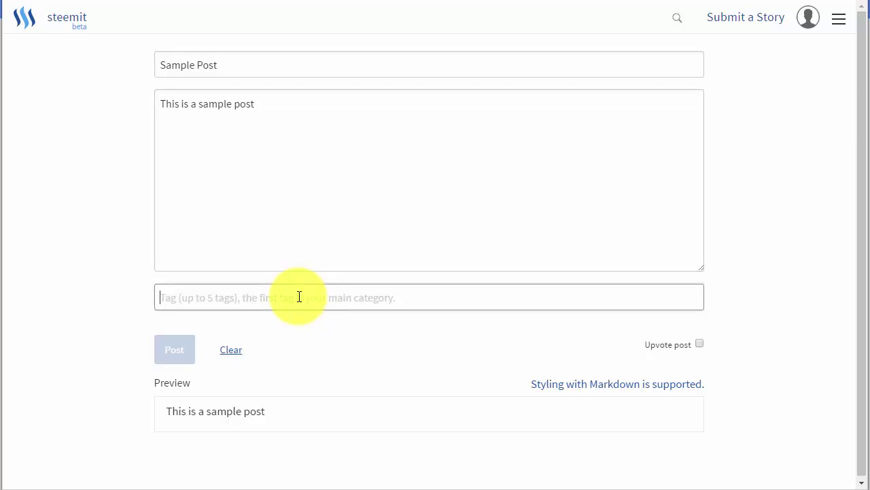
type("sample")
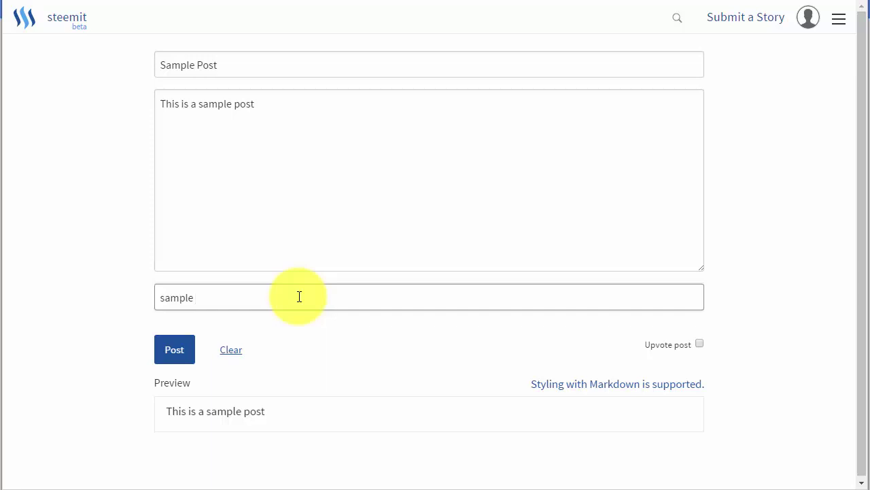
type(" donotvote")
Append ". Do not vote." to the story's body and extend the title to "Sample Post - Do not Vote."
left_click(269, 102)
type(". Do not vo")
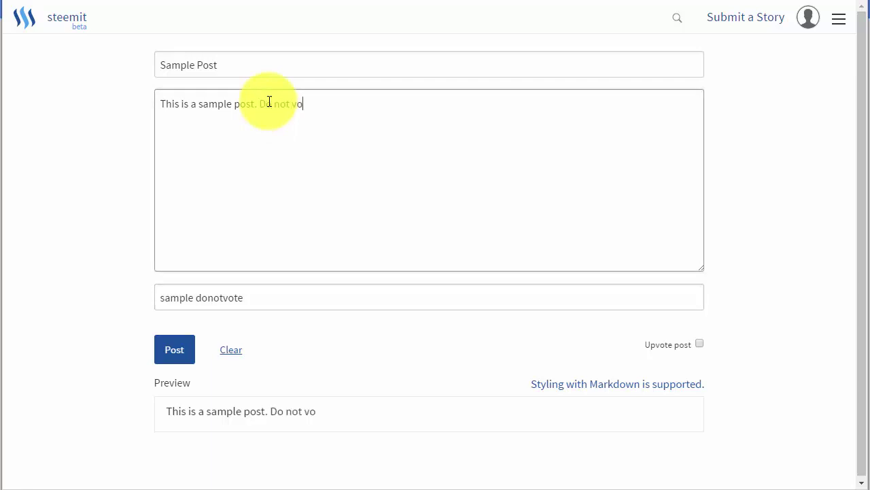
type("te.")
left_click(267, 68)
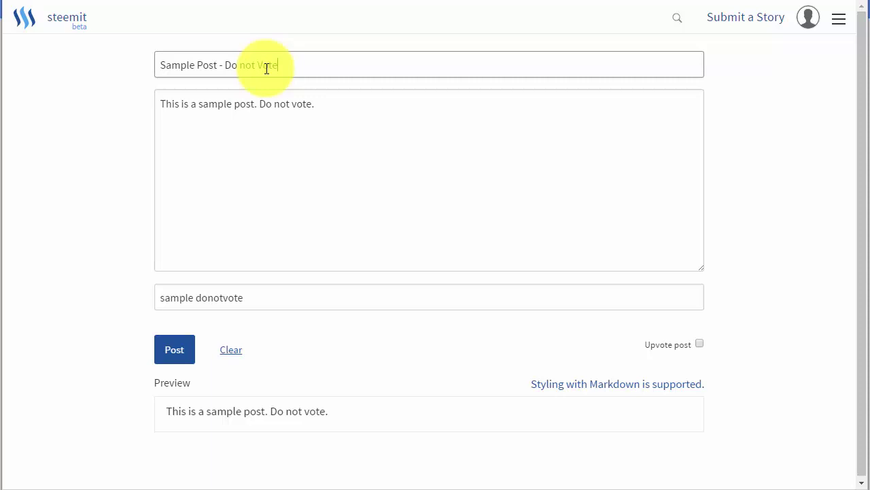
Add "test" as a third tag on the story
left_click(332, 105)
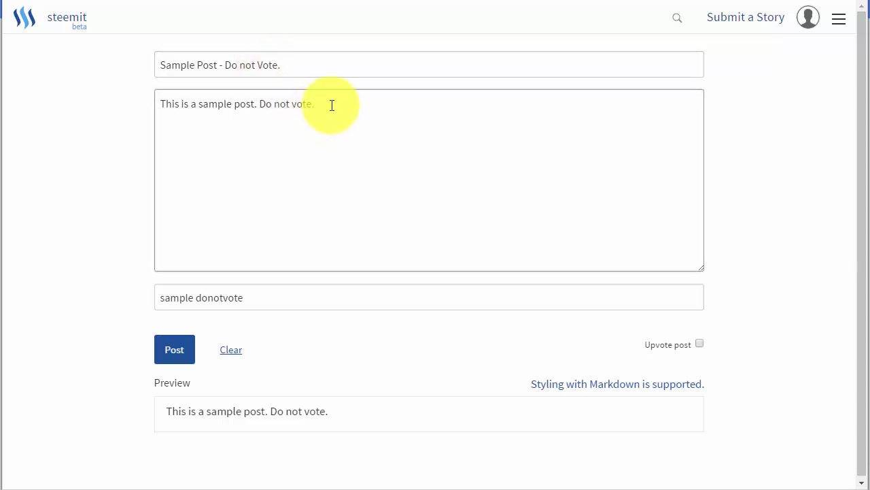
left_click(323, 298)
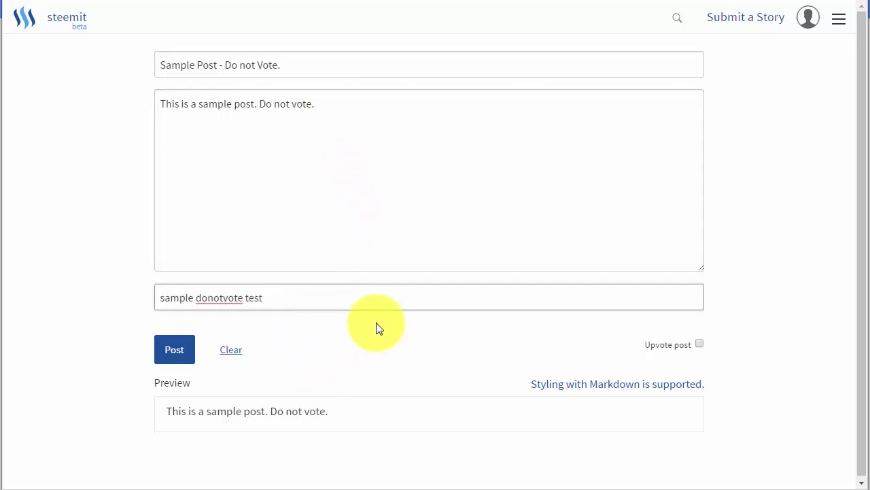
Publish the sample story and check its entry and the sorting options in the list of new posts
left_click(175, 351)
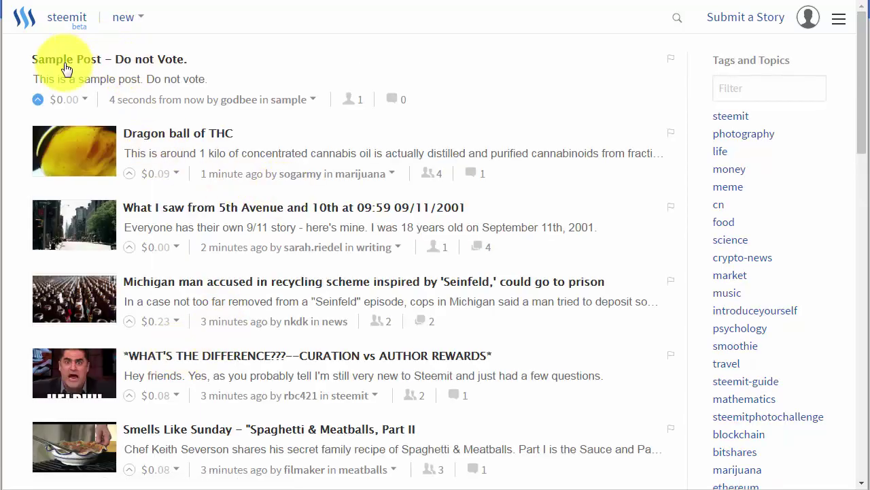
left_click(138, 24)
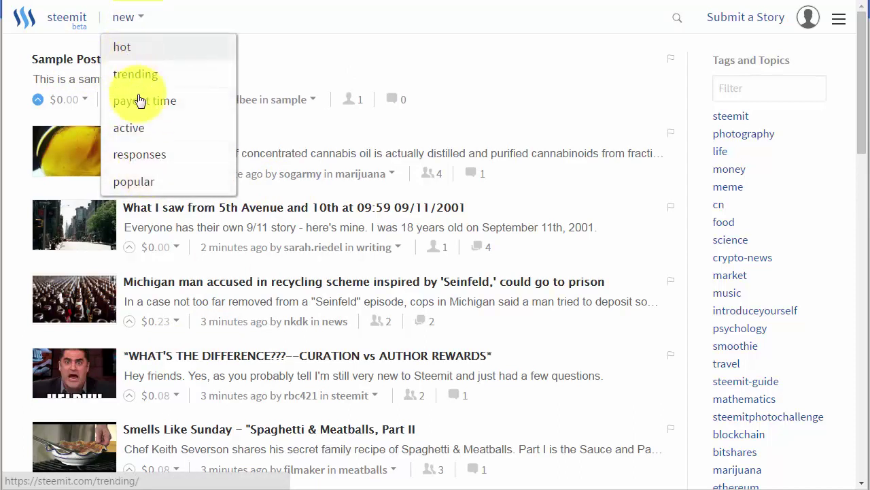
left_click(389, 55)
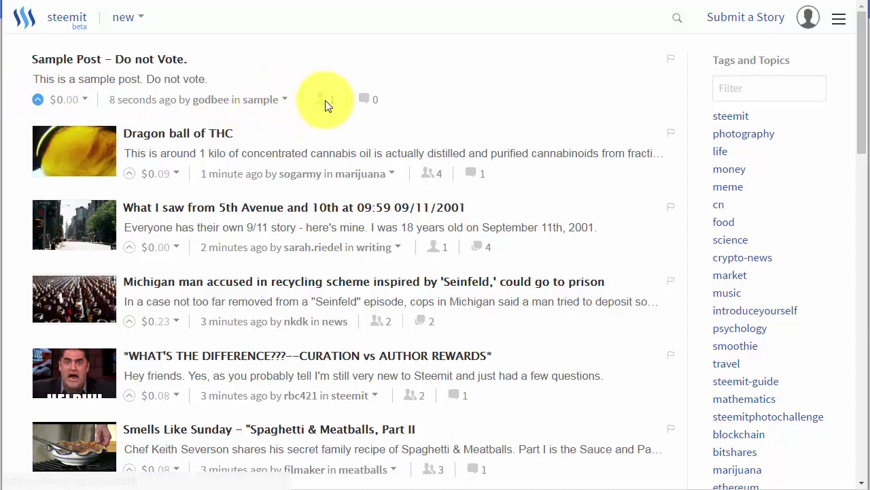
left_click(270, 102)
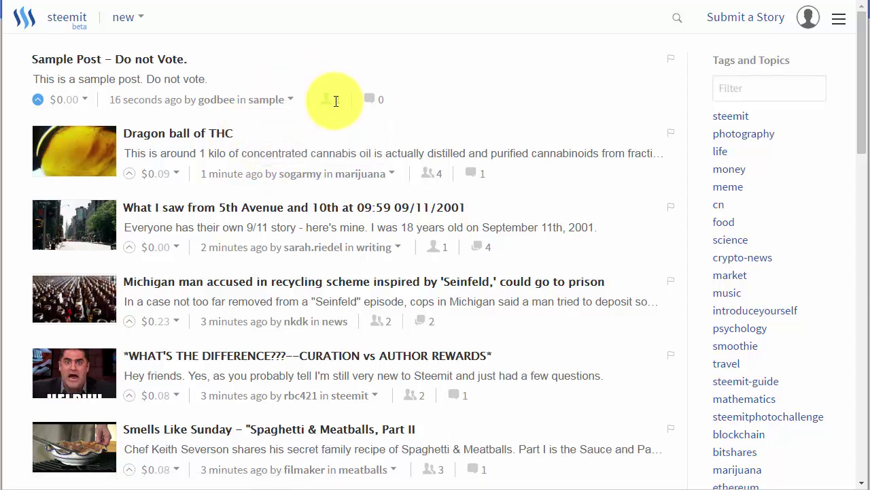
Open the published "Sample Post - Do not Vote." story and bring up its editing form
left_click(139, 60)
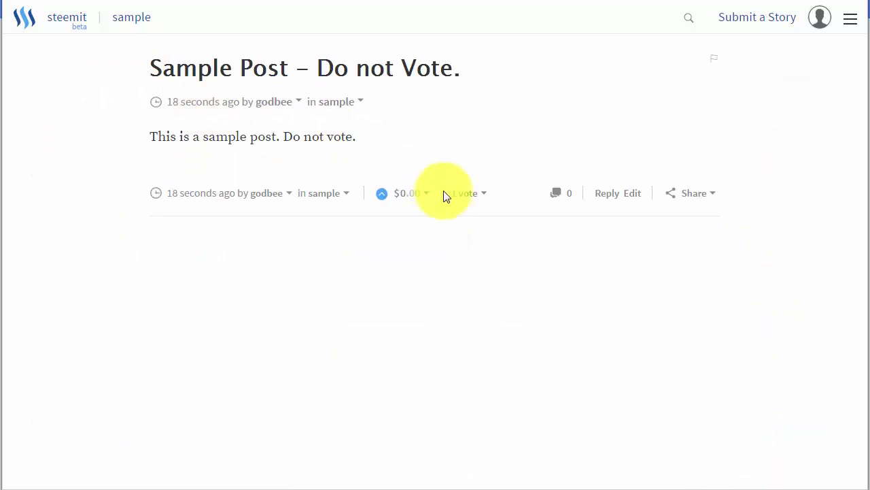
mouse_move(467, 198)
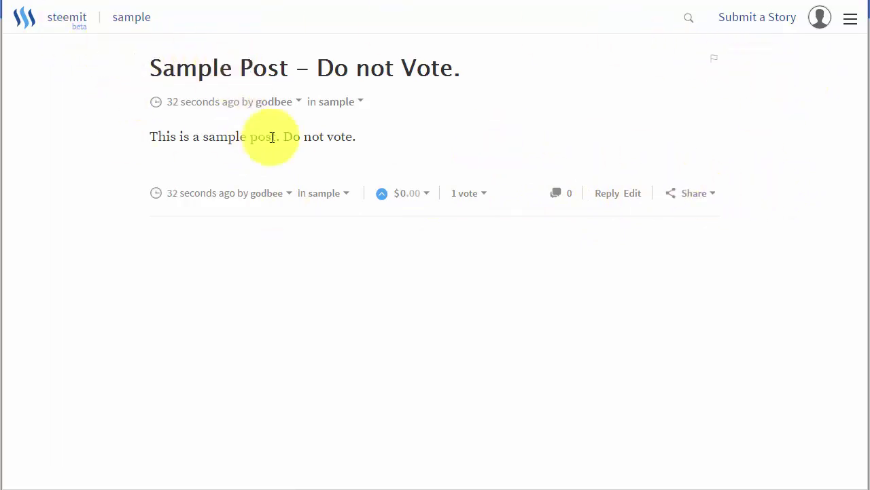
left_click(641, 196)
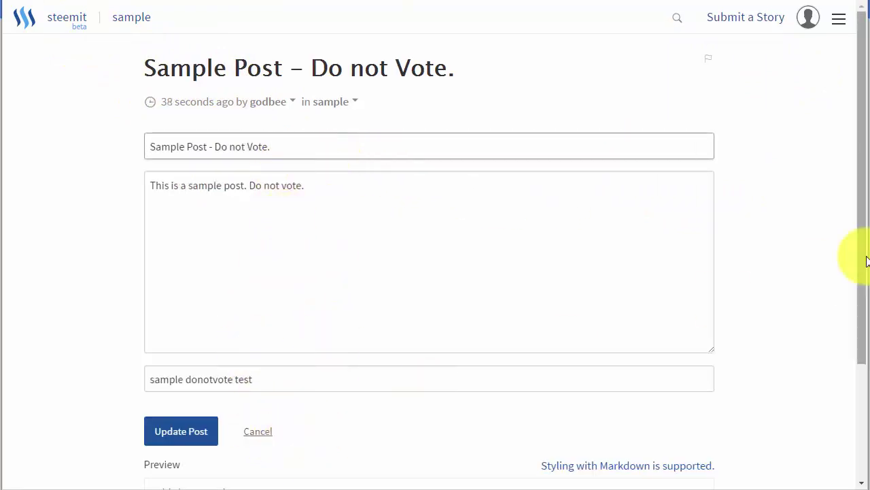
Show the social networks available for sharing the sample post
scroll(785, 254, "down", 3)
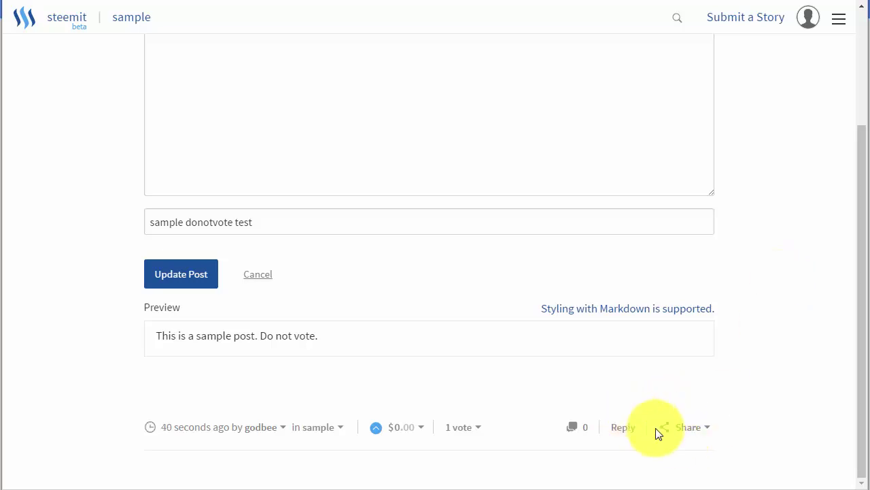
left_click(707, 429)
scroll(724, 400, "down", 1)
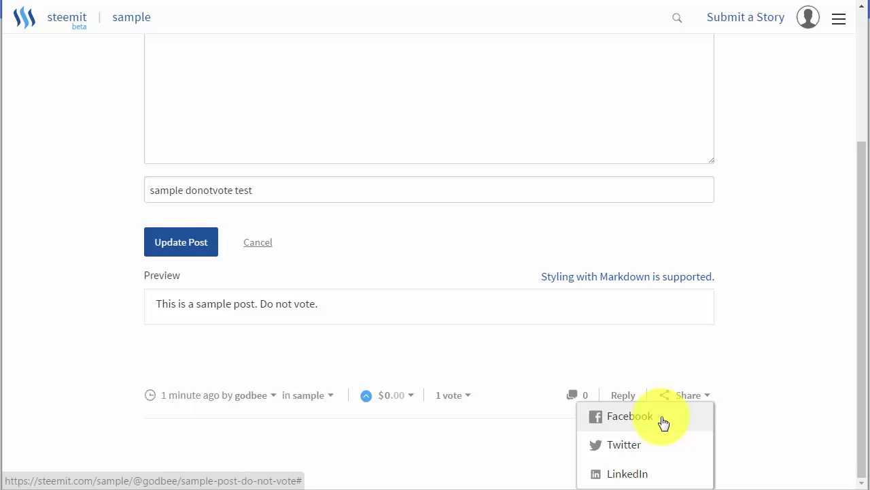
scroll(747, 356, "up", 3)
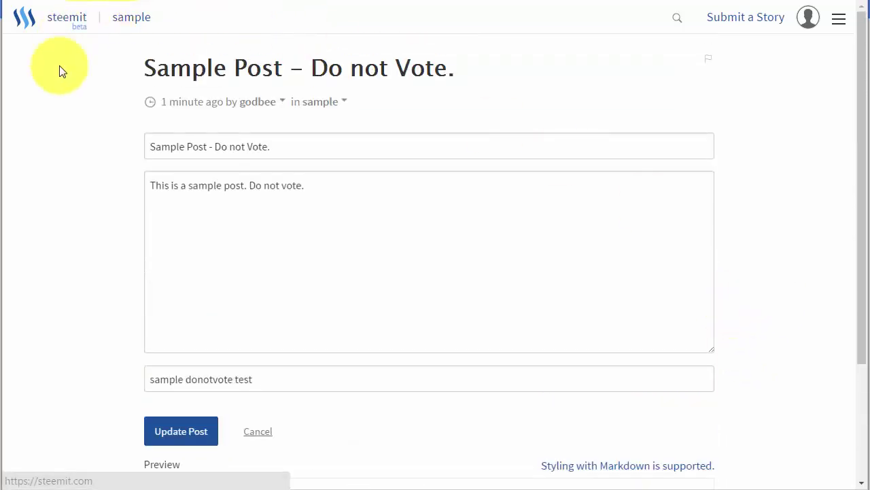
Open the account's blog from the home page and look through its posts, replies and curation rewards
left_click(25, 19)
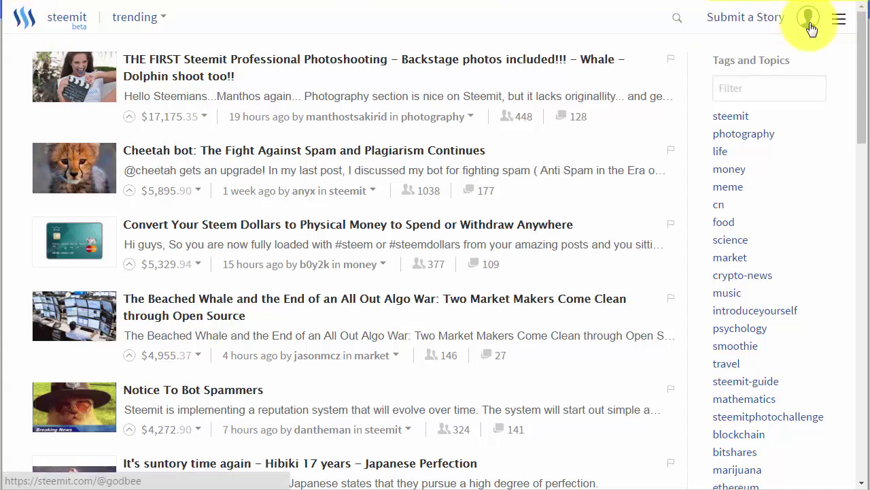
left_click(809, 21)
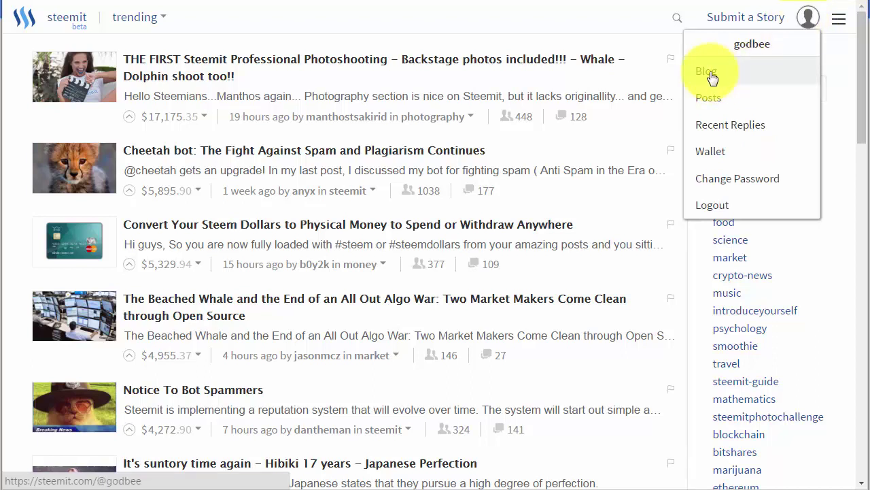
left_click(710, 74)
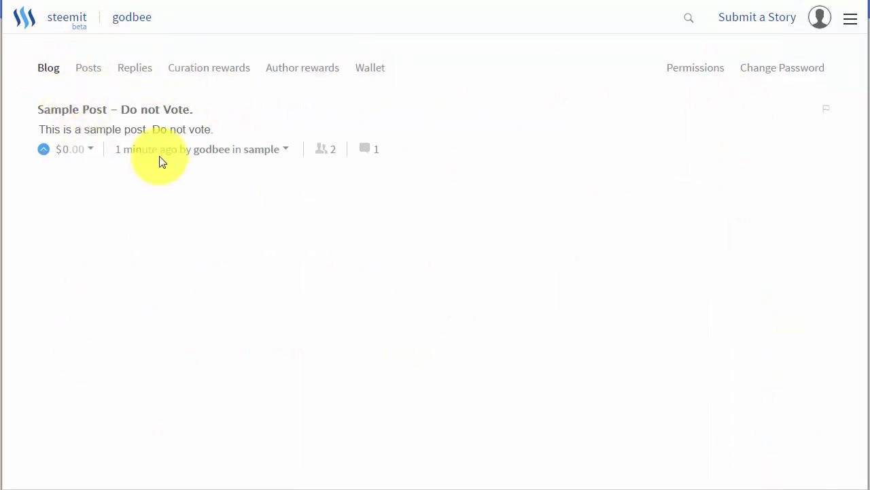
left_click(91, 72)
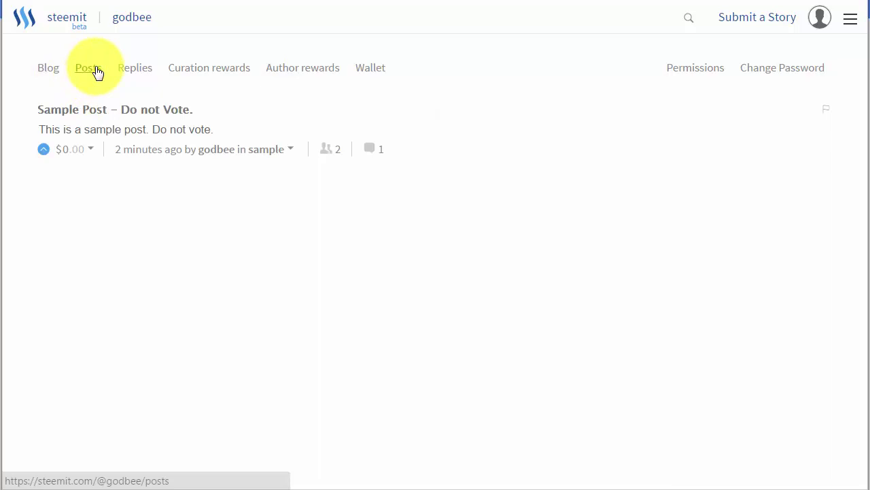
left_click(130, 72)
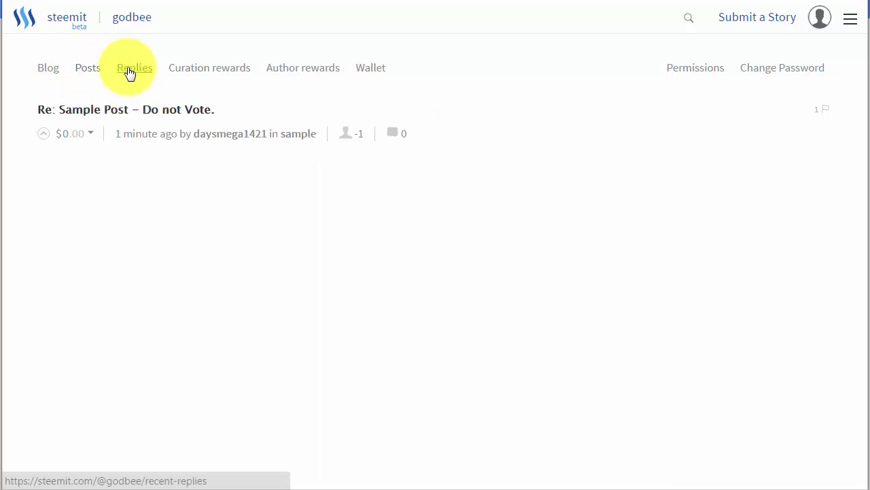
left_click(197, 76)
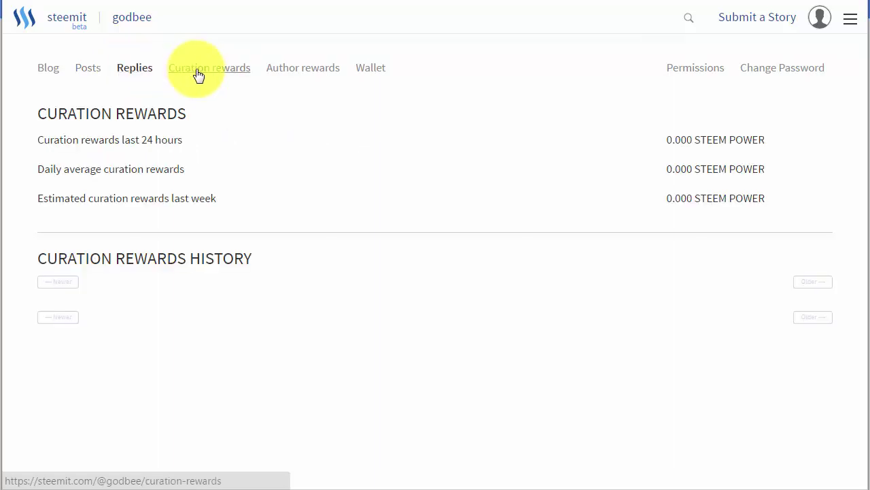
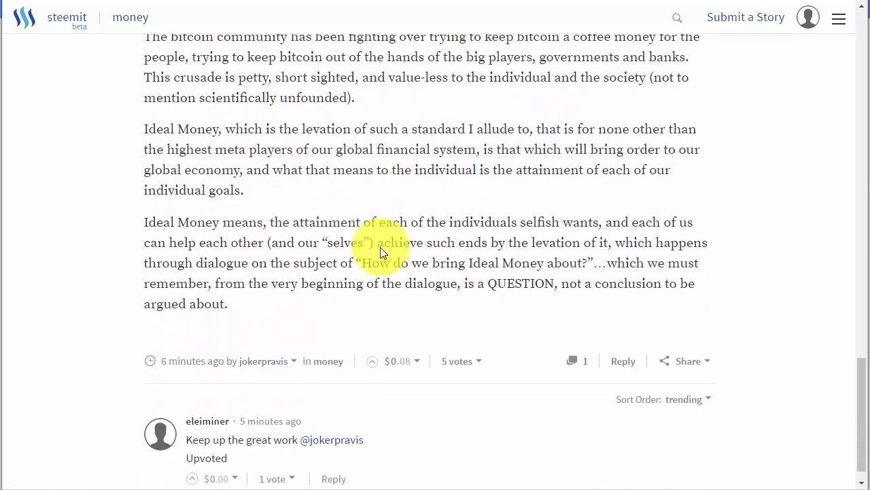
Upvote the story "How do we bring about "Ideal Money"?" at the end of the article
scroll(381, 251, "down", 1)
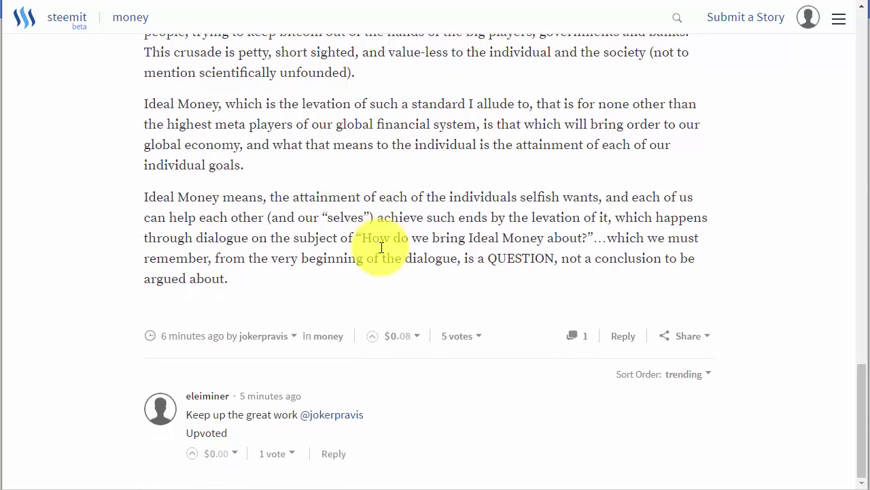
left_click(371, 338)
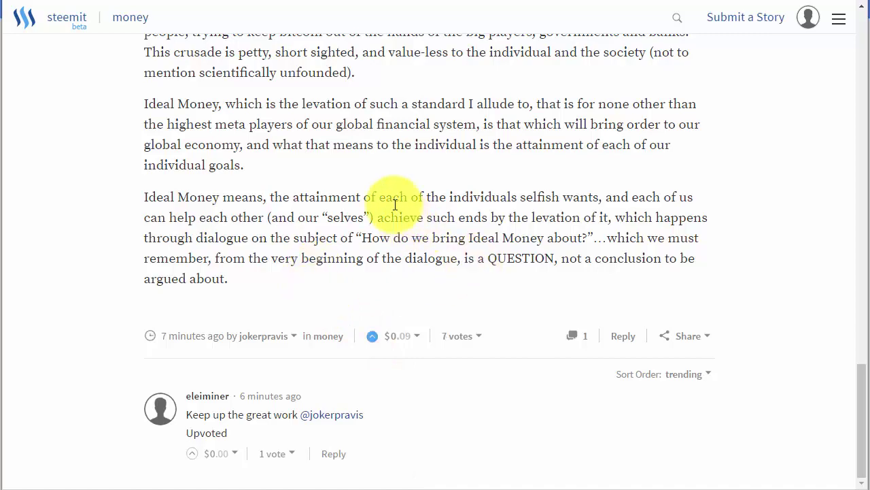
scroll(395, 204, "up", 10)
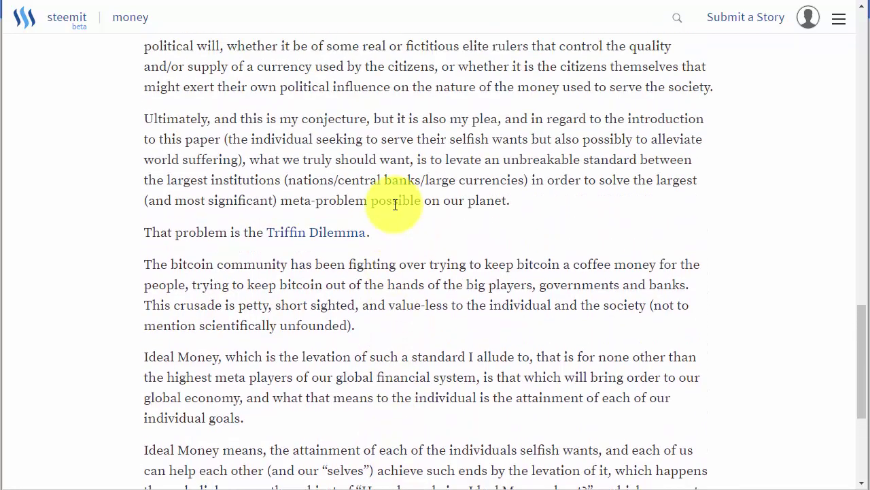
scroll(395, 204, "up", 15)
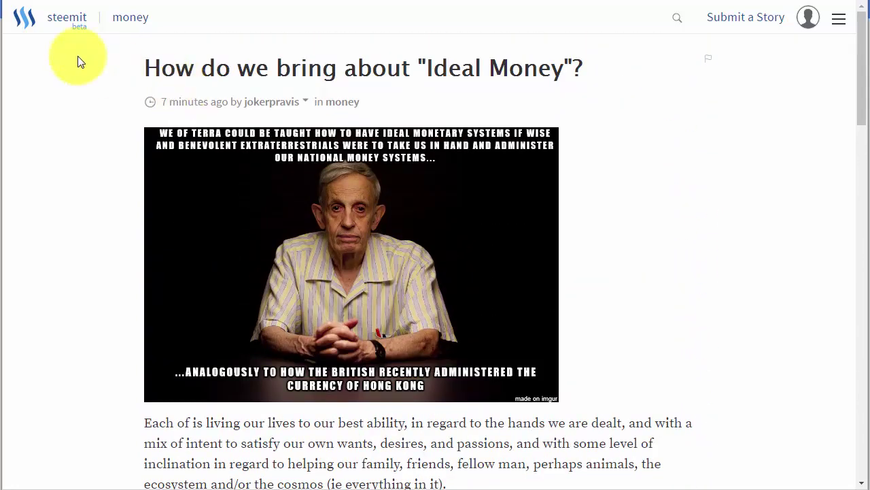
Go to the account's wallet from the home page and compare it with the curation and author rewards pages
left_click(28, 22)
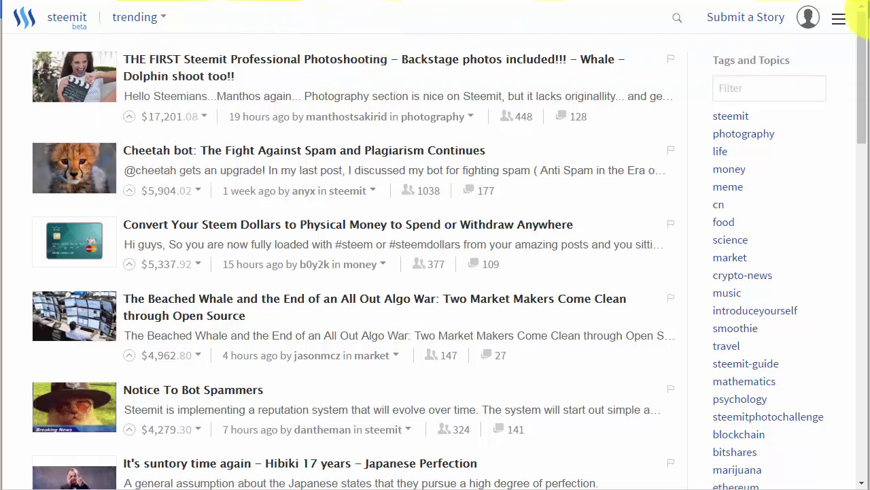
left_click(810, 22)
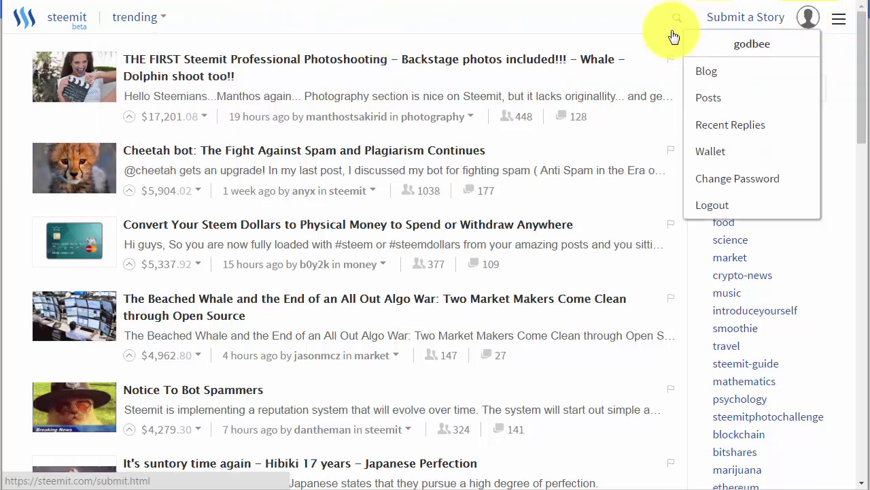
left_click(732, 152)
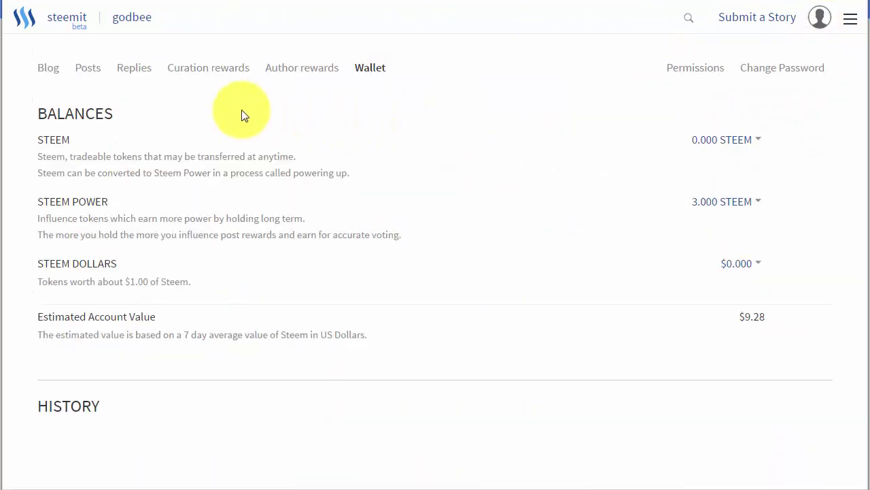
left_click(194, 70)
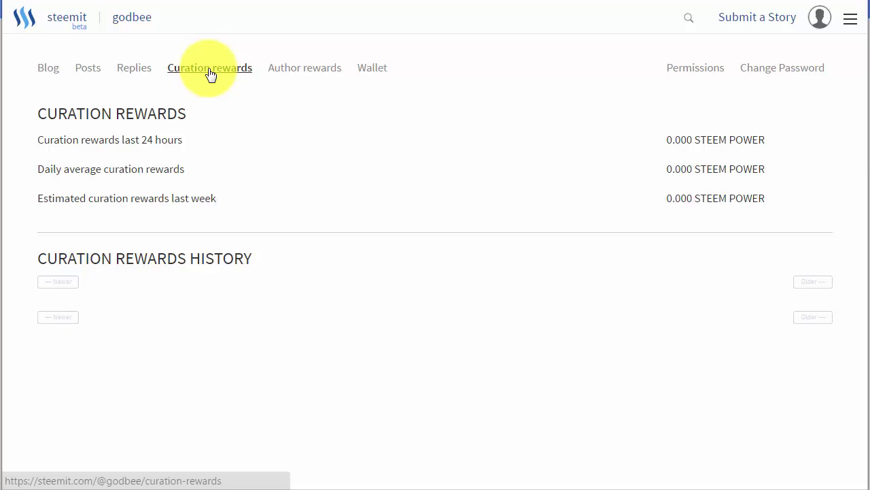
left_click(292, 71)
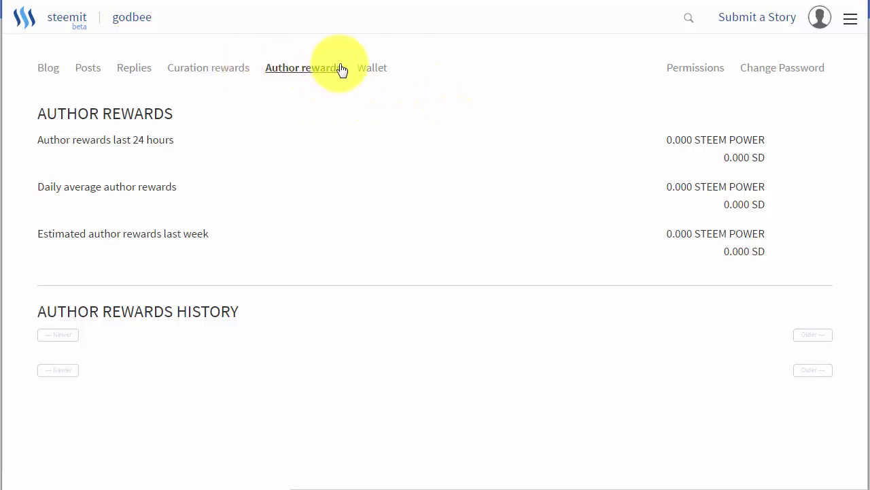
left_click(373, 70)
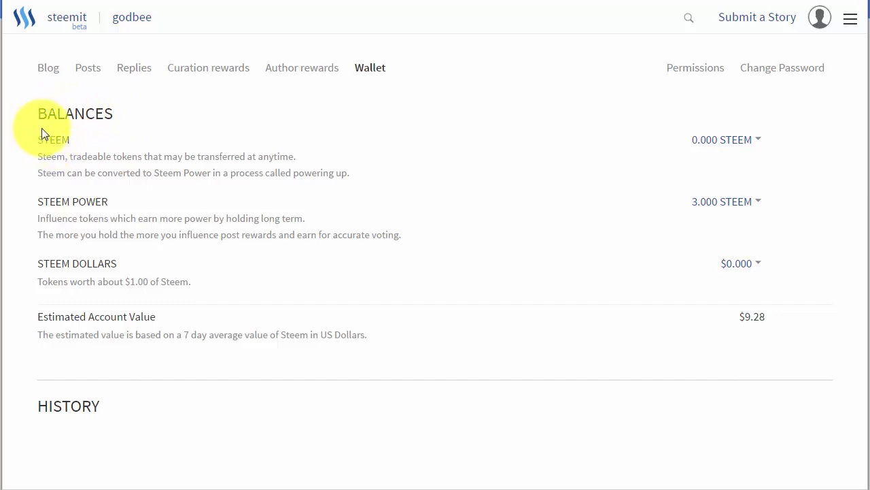
Read the wallet descriptions of STEEM and STEEM POWER, highlighting the first line of each
left_click_drag(38, 140, 297, 156)
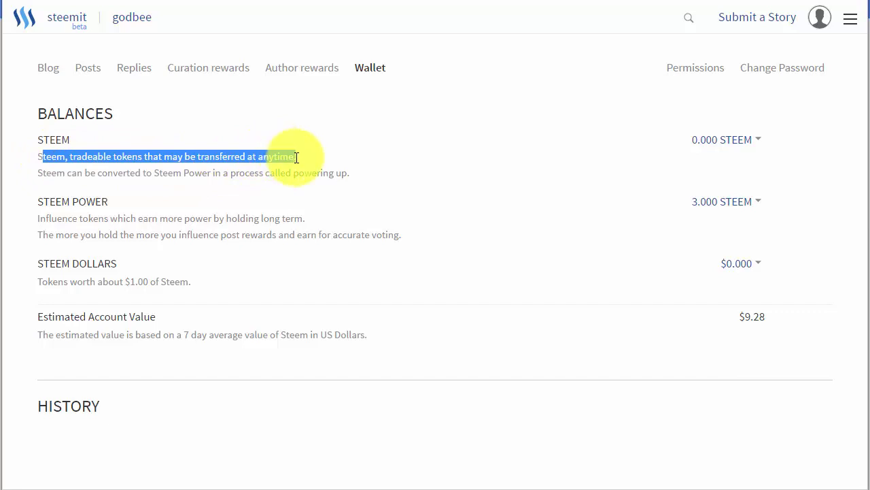
left_click(273, 194)
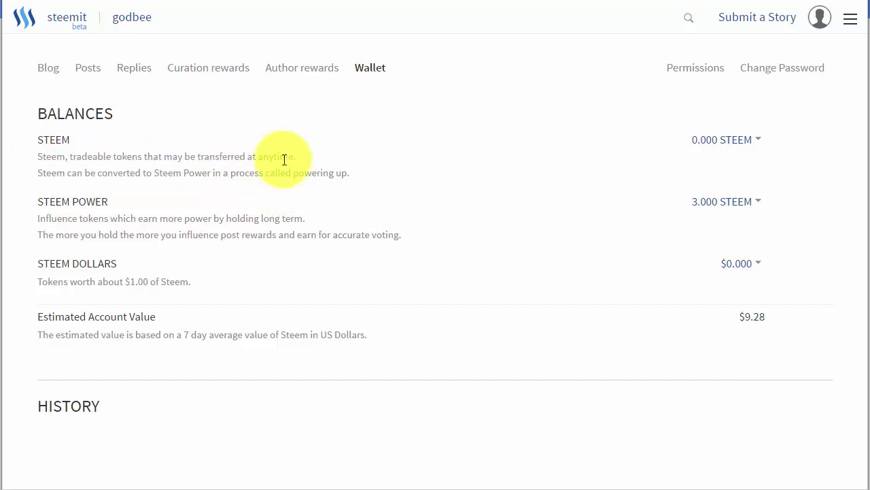
left_click_drag(39, 200, 305, 222)
left_click(168, 231)
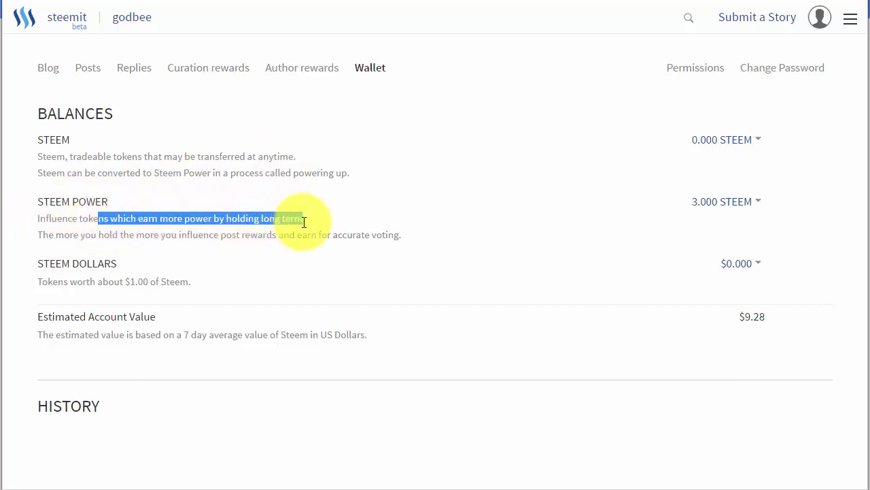
left_click(230, 163)
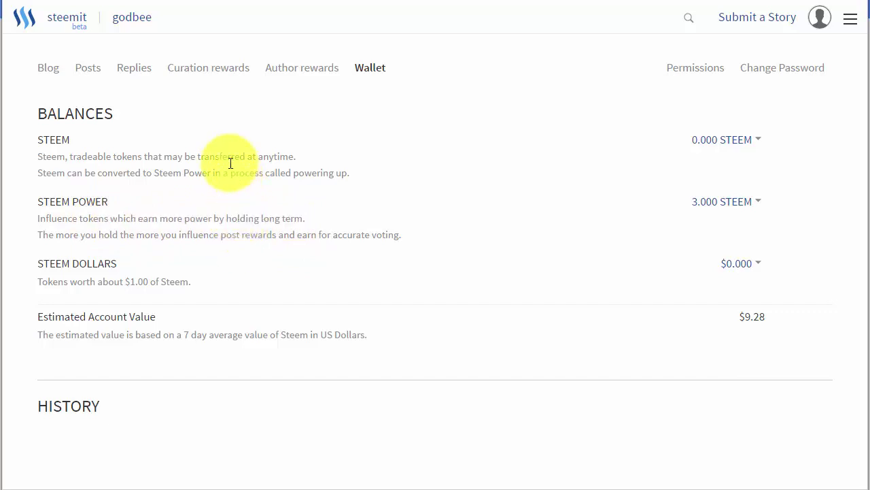
Revisit the author rewards, curation rewards and blog pages and return to the wallet balances
left_click(299, 74)
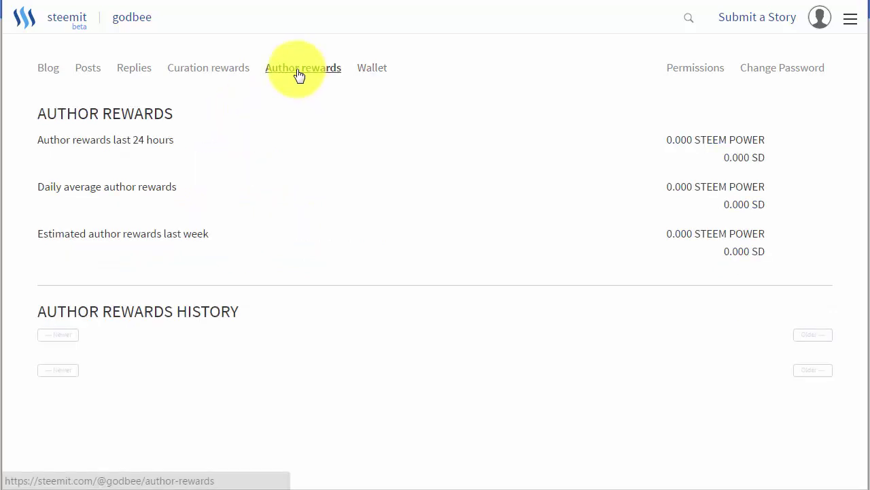
left_click(206, 75)
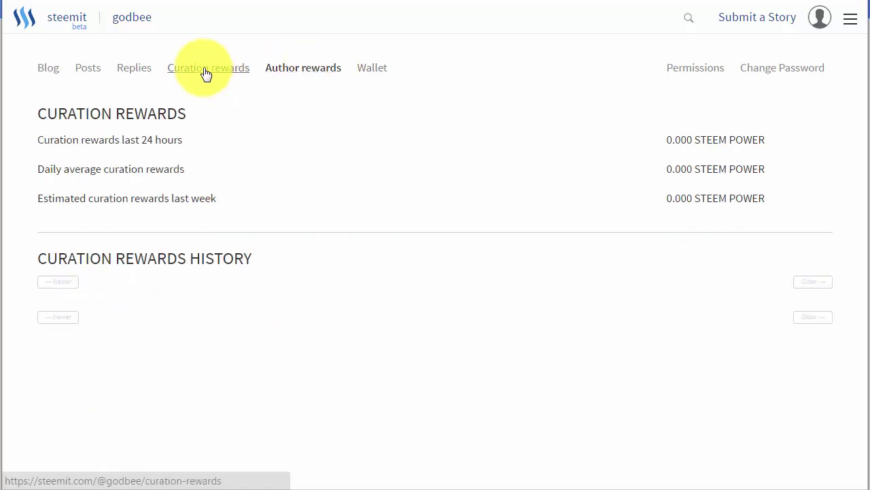
left_click(48, 68)
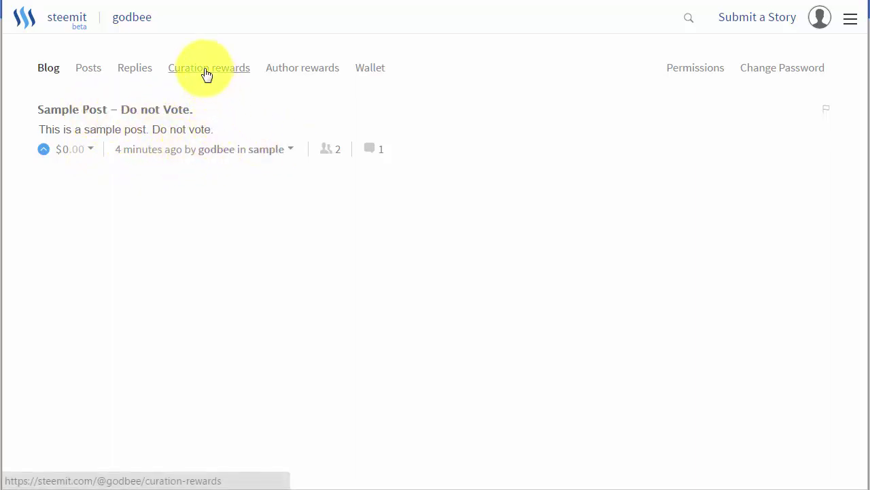
left_click(366, 71)
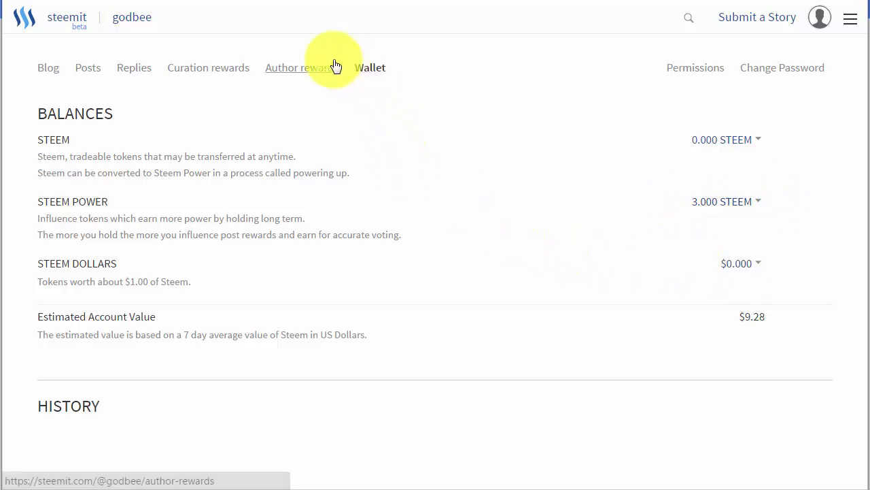
Highlight the STEEM DOLLARS heading, and examine the recipient, amount and memo fields of the STEEM transfer form before closing it
triple_click(55, 263)
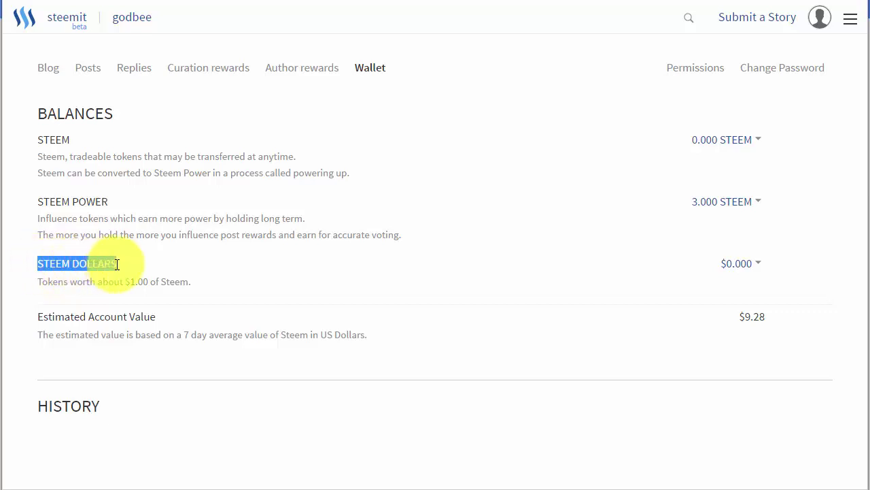
left_click(138, 292)
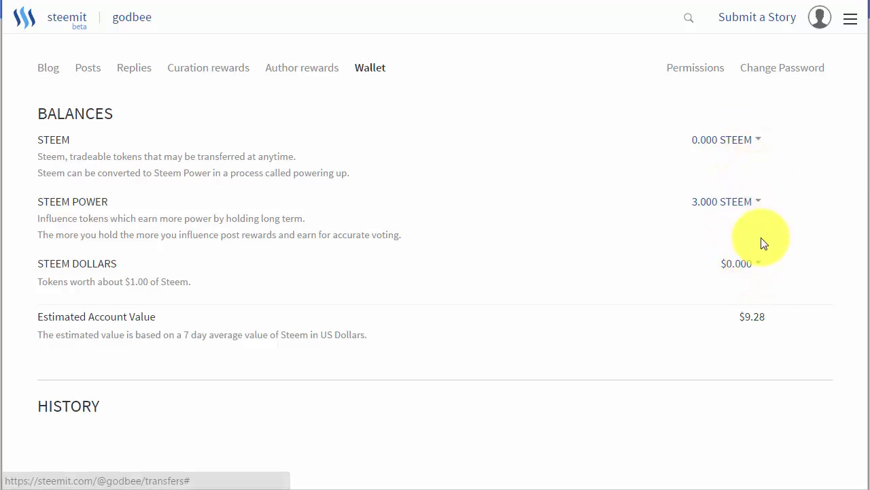
left_click(758, 141)
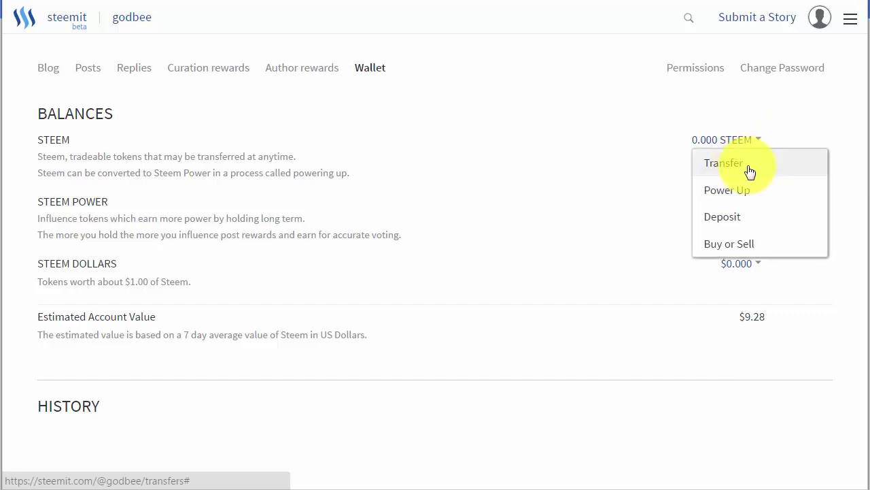
left_click(750, 172)
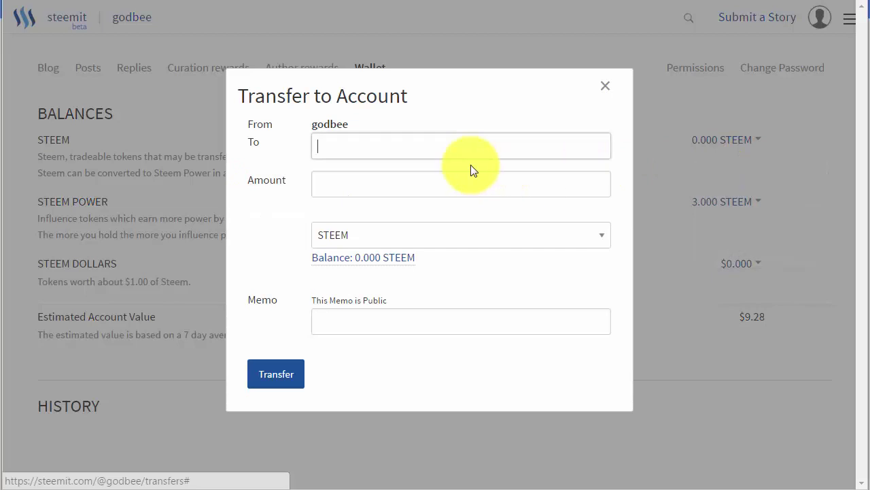
left_click(361, 147)
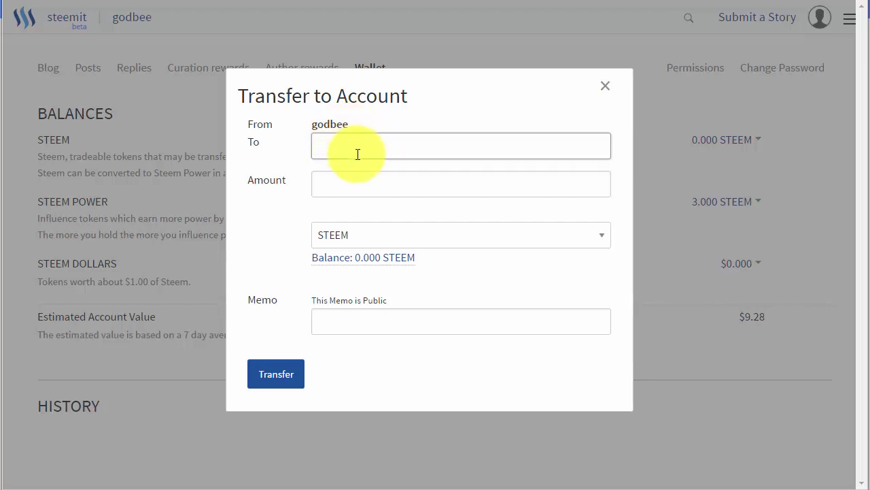
left_click(344, 185)
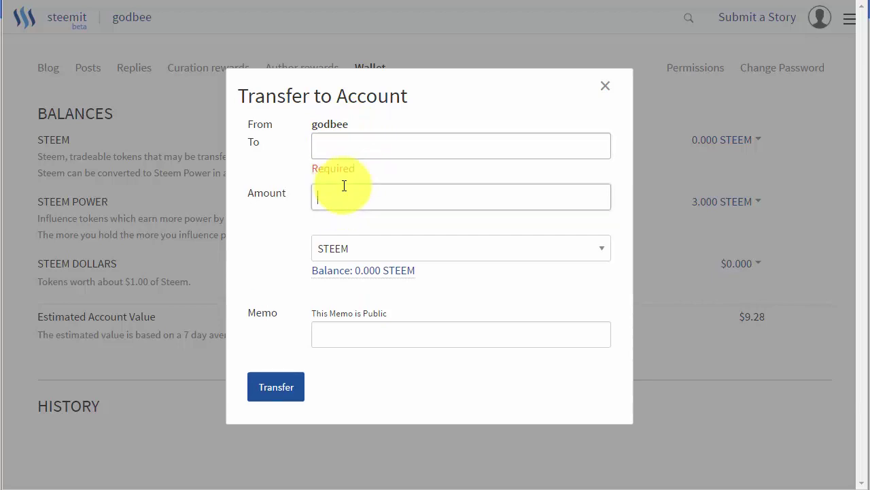
left_click(395, 335)
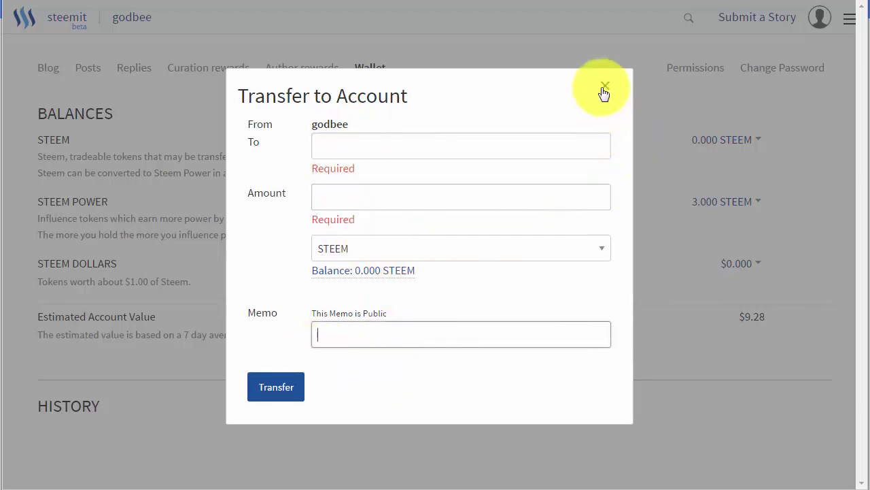
left_click(369, 141)
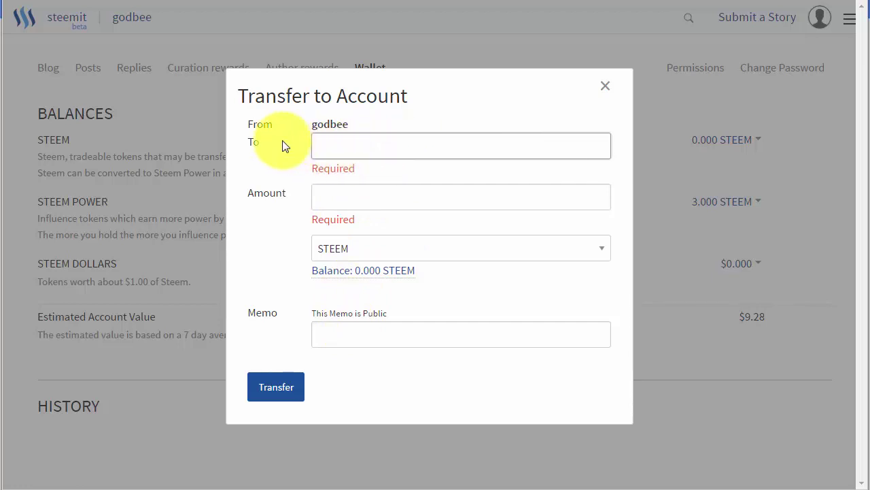
left_click(347, 194)
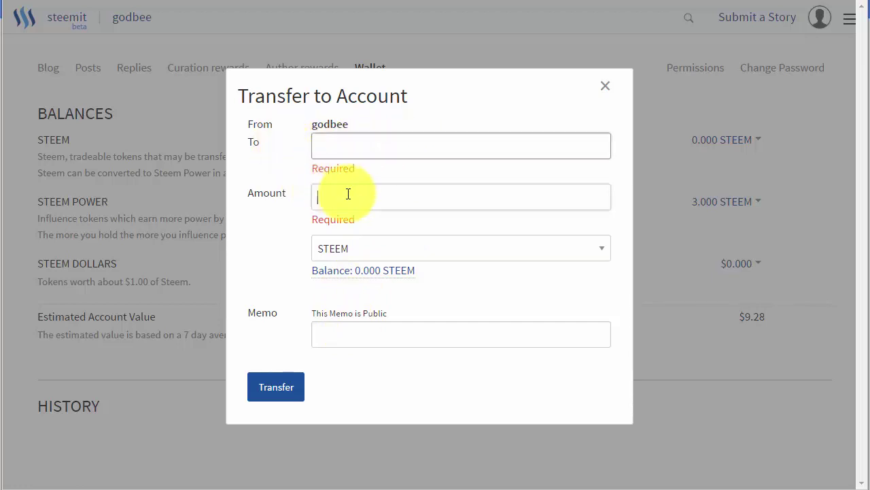
left_click(345, 331)
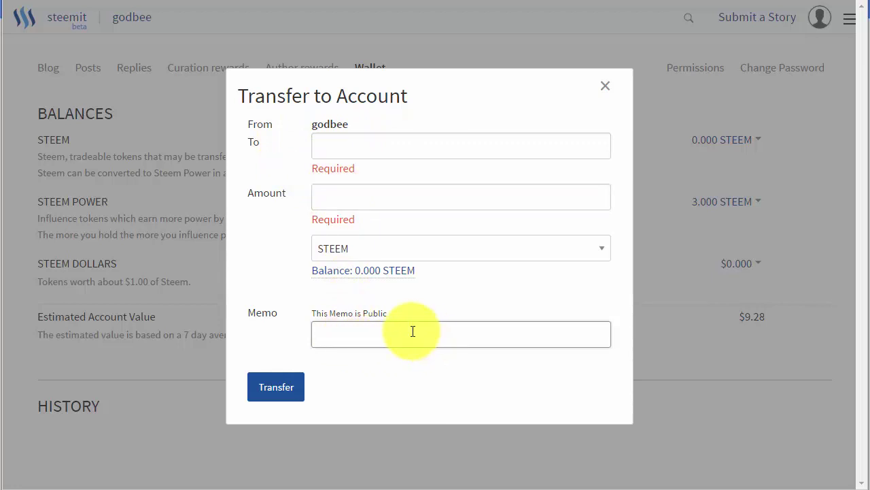
left_click(606, 86)
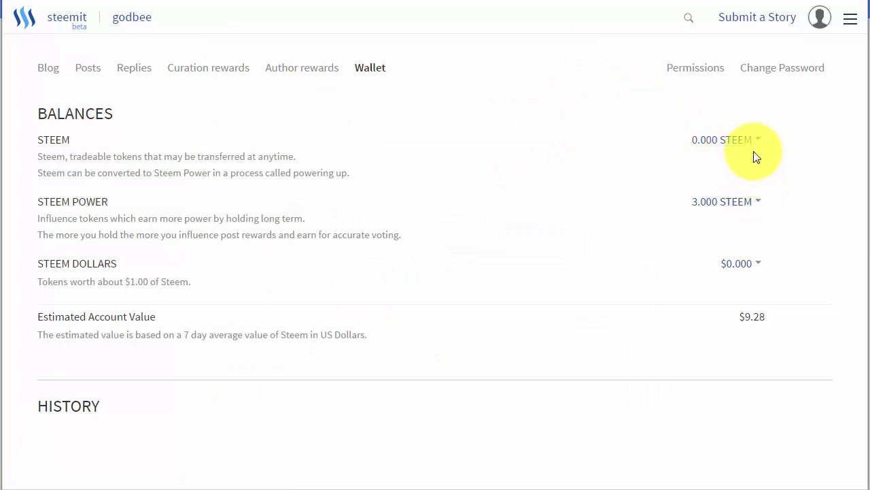
Examine the actions offered for the STEEM and STEEM POWER balances in the wallet
left_click(757, 146)
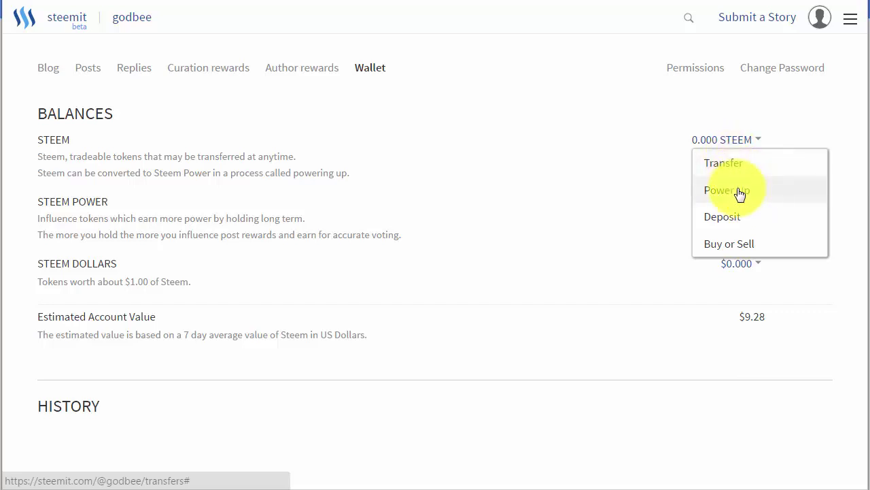
left_click(689, 225)
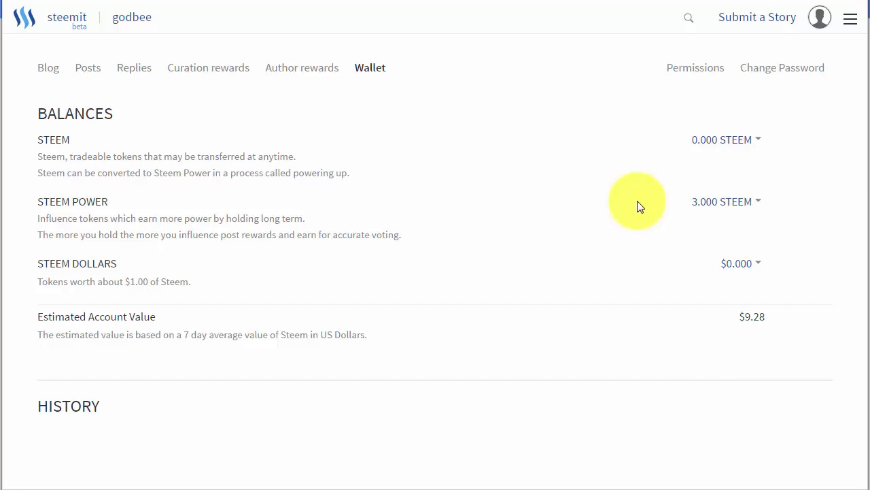
left_click(758, 208)
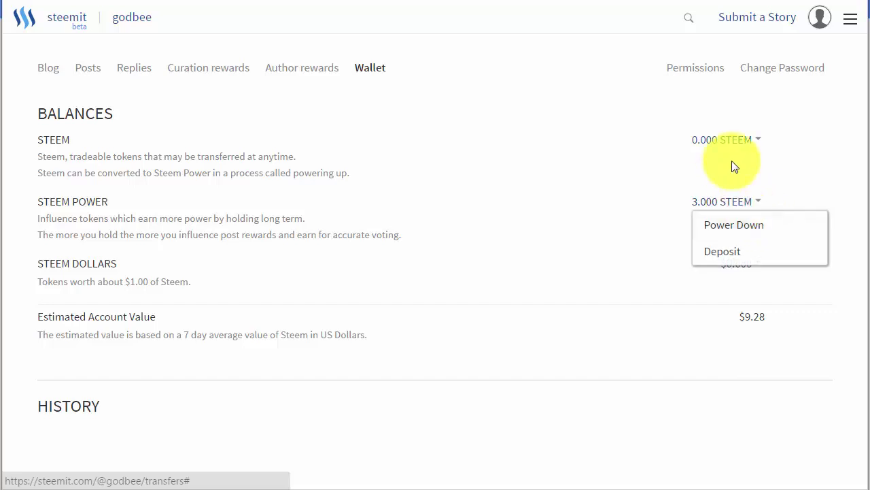
View the STEEM deposit form, compare its STEEM POWER and STEEM purchase options, and close it
left_click(759, 146)
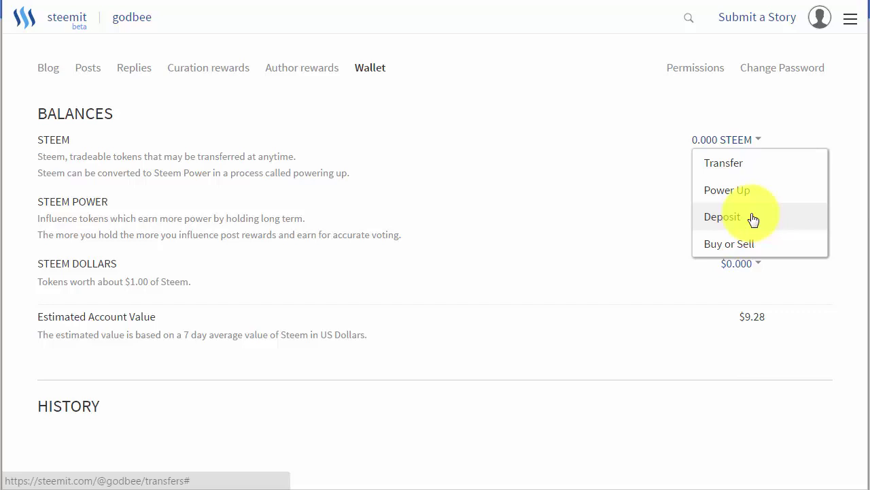
left_click(714, 221)
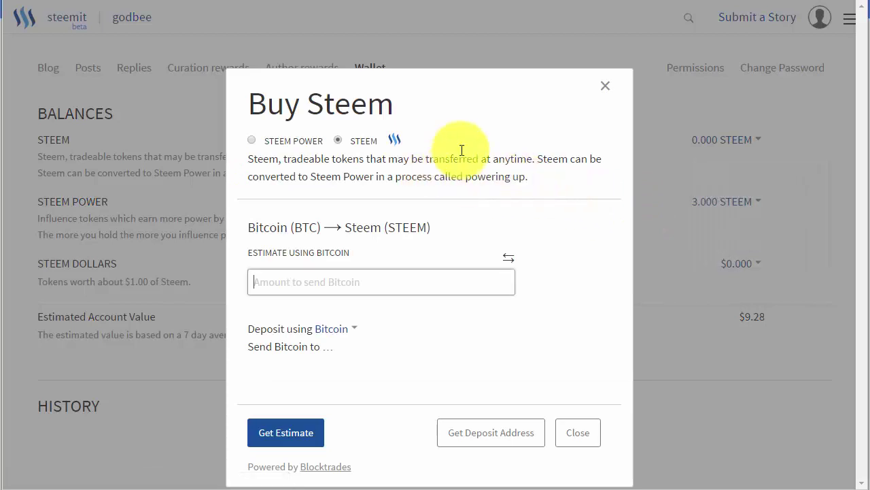
left_click_drag(441, 60, 556, 109)
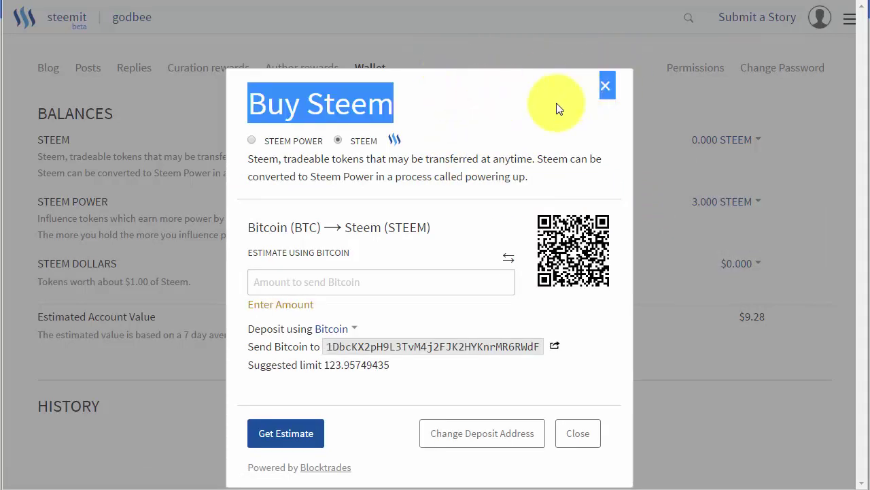
left_click(556, 108)
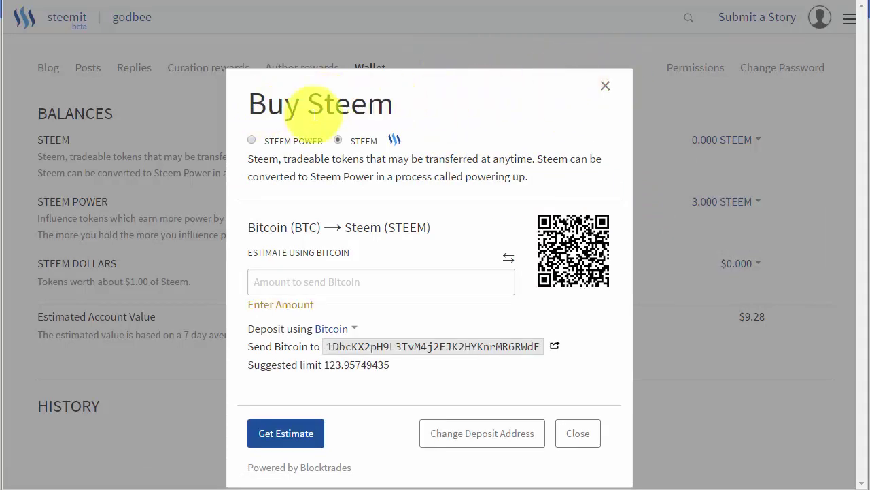
left_click(263, 140)
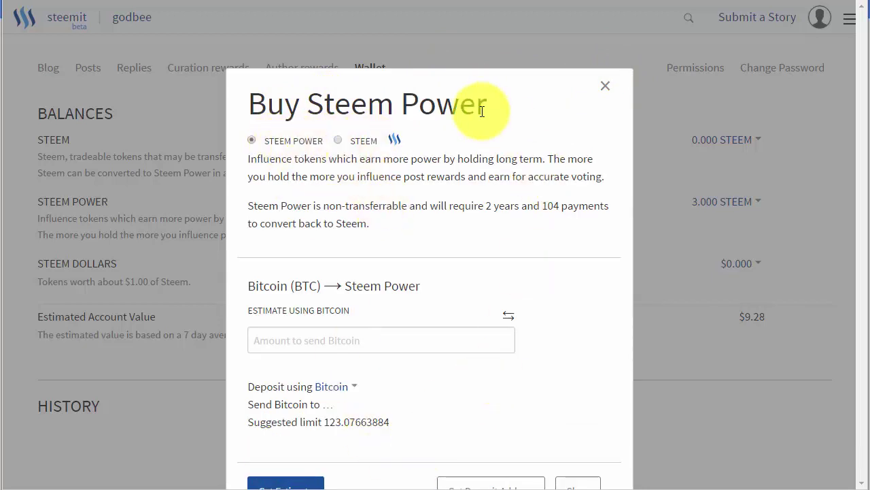
left_click(360, 140)
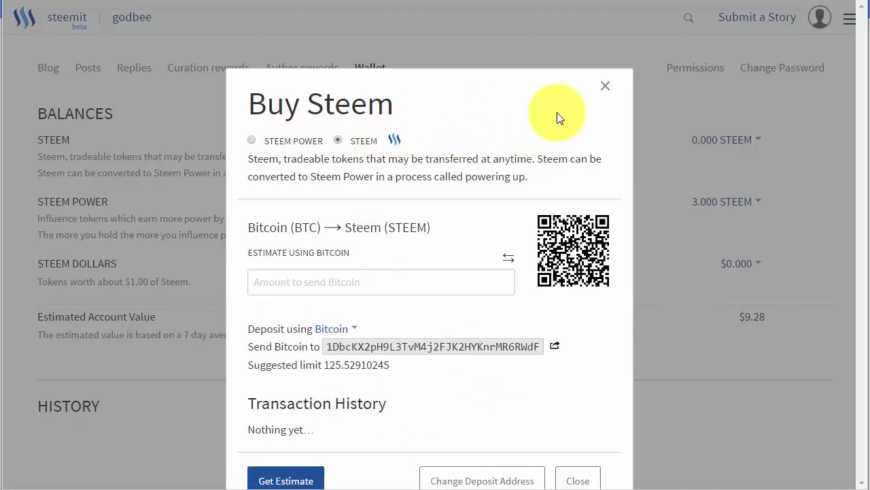
left_click(607, 88)
Go to the STEEM buy-or-sell market and examine the BUY STEEM and SELL STEEM forms, highlighting their headings
left_click(756, 141)
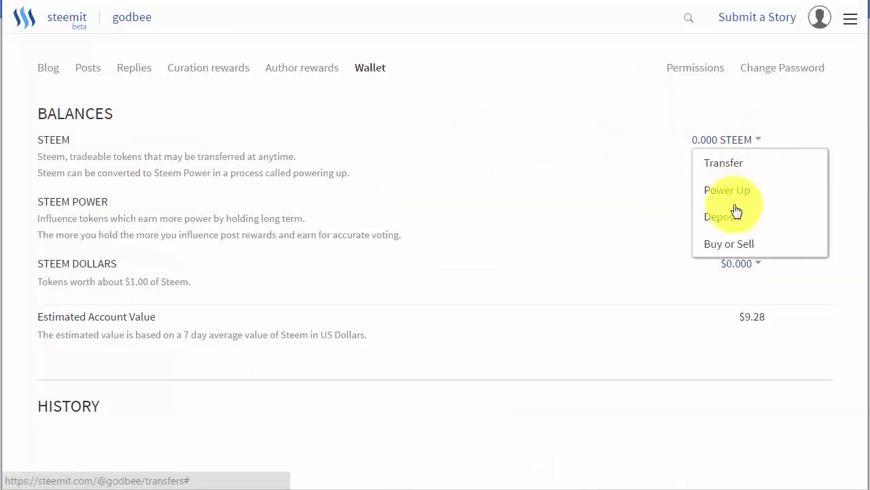
left_click(712, 245)
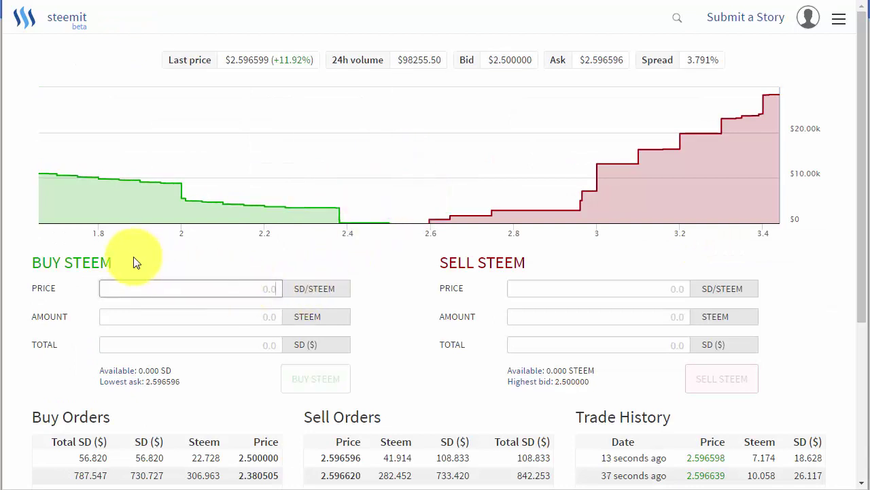
left_click_drag(114, 262, 16, 260)
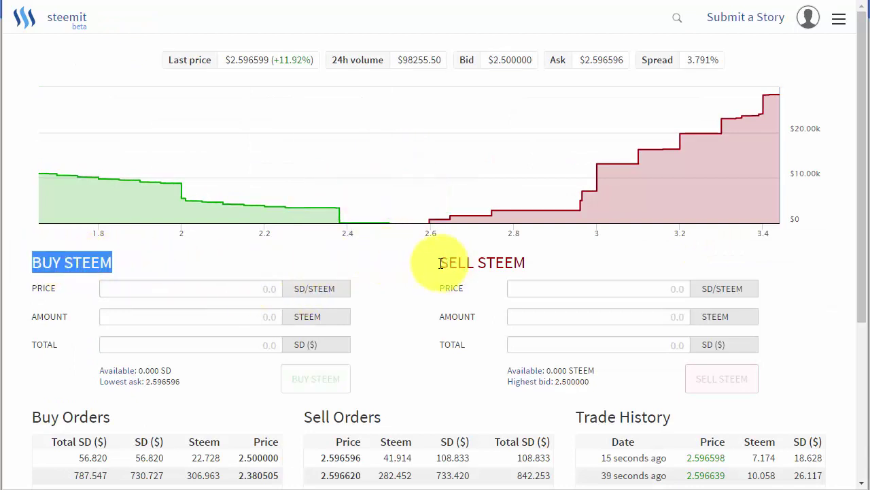
left_click_drag(423, 261, 540, 267)
left_click(171, 262)
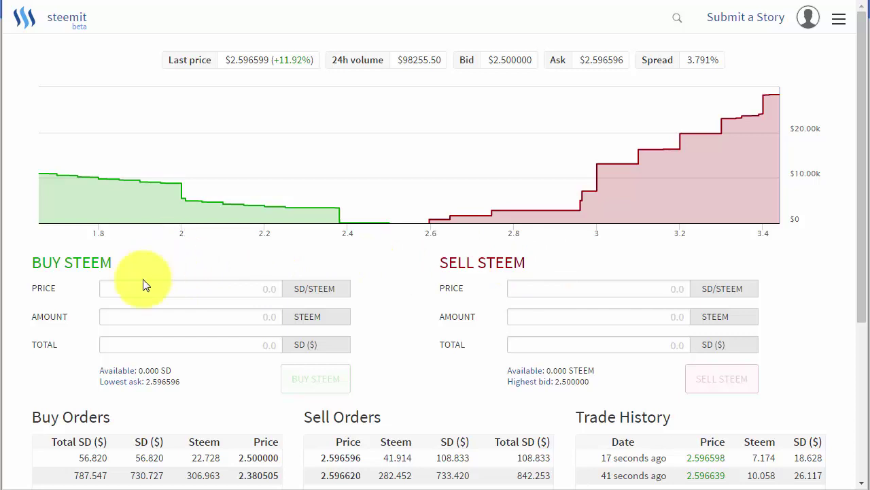
left_click_drag(113, 263, 22, 262)
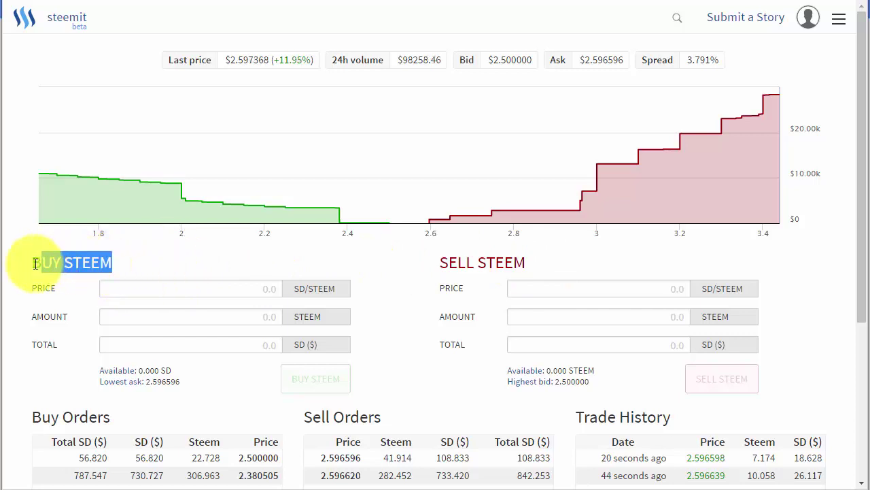
left_click(114, 263)
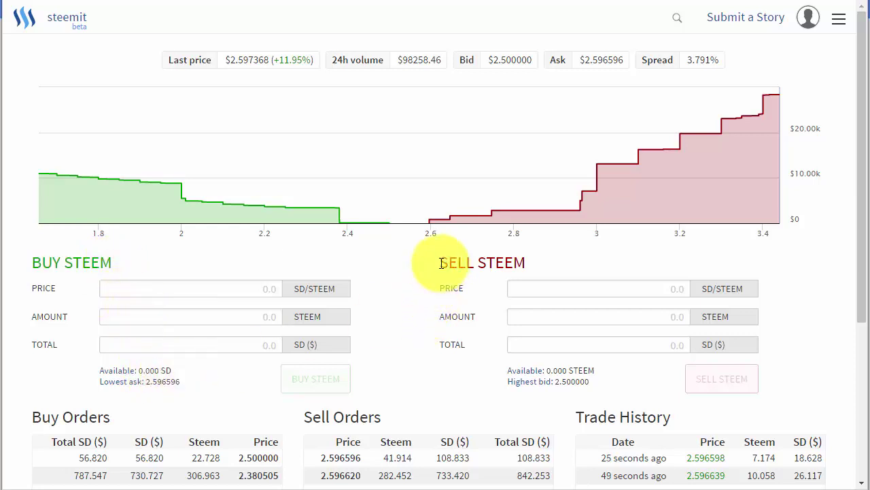
left_click_drag(440, 263, 524, 270)
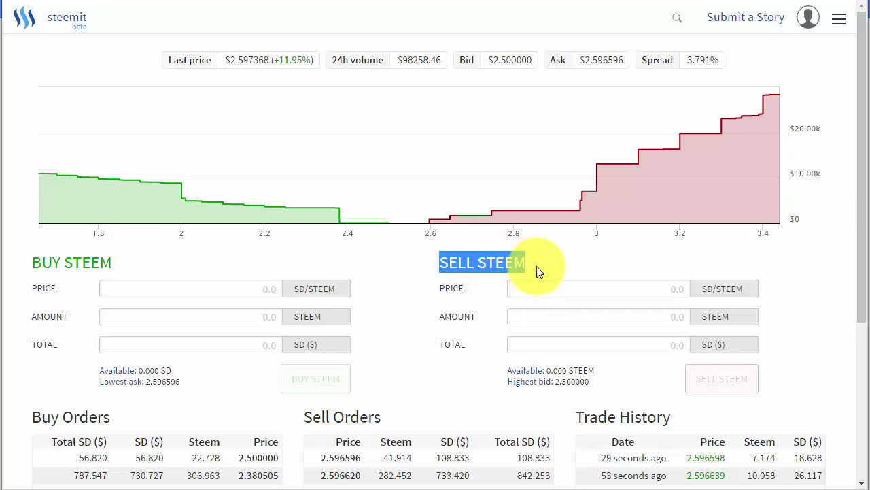
Examine the market's buy orders, sell orders, trade history and open orders tables
scroll(537, 271, "down", 3)
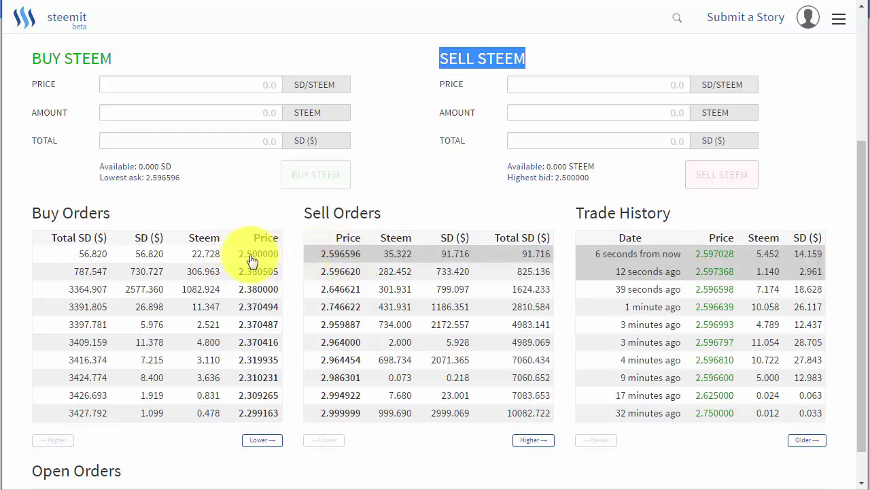
scroll(408, 245, "down", 1)
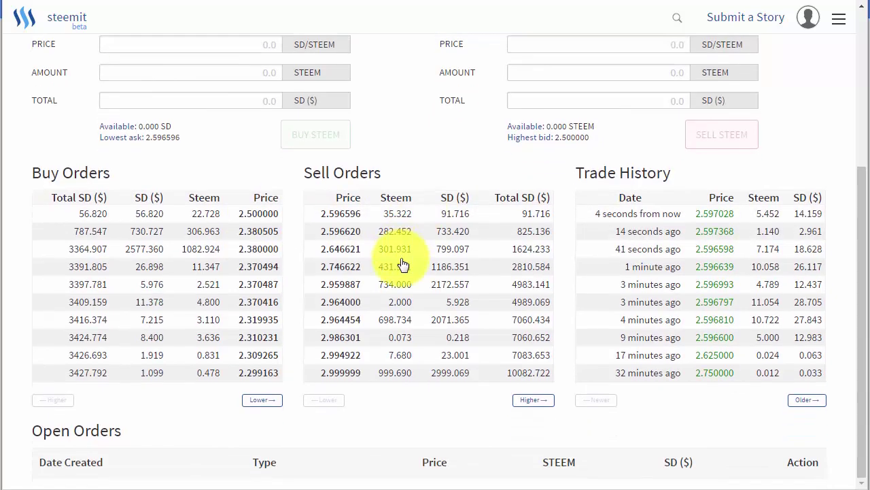
scroll(403, 263, "up", 4)
scroll(550, 266, "down", 1)
scroll(538, 255, "up", 1)
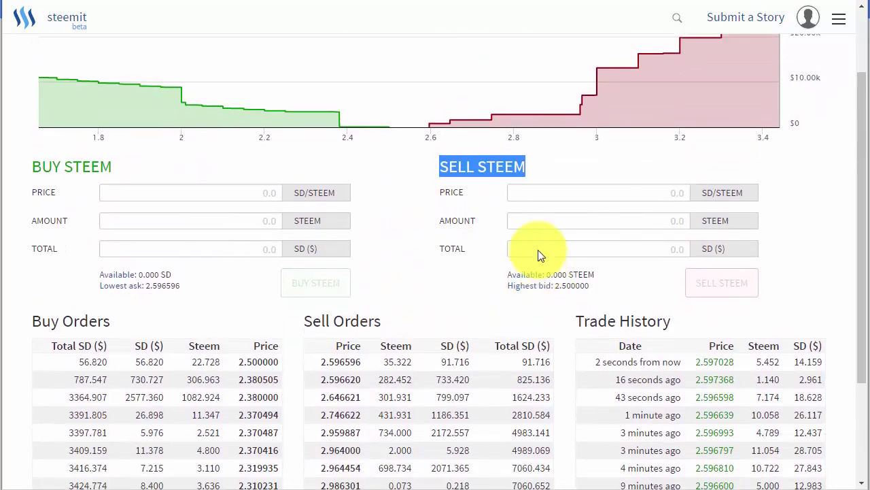
scroll(538, 255, "up", 3)
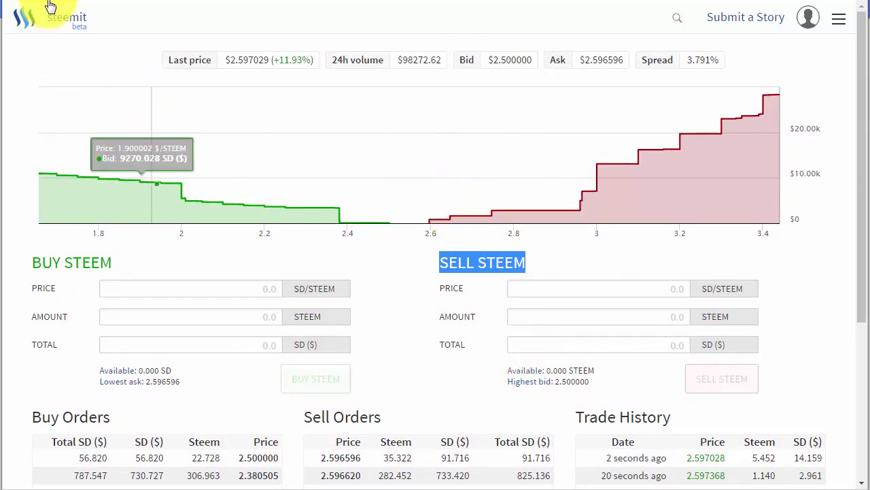
Return to the wallet and review the actions available for STEEM POWER and STEEM again
key("alt+Left")
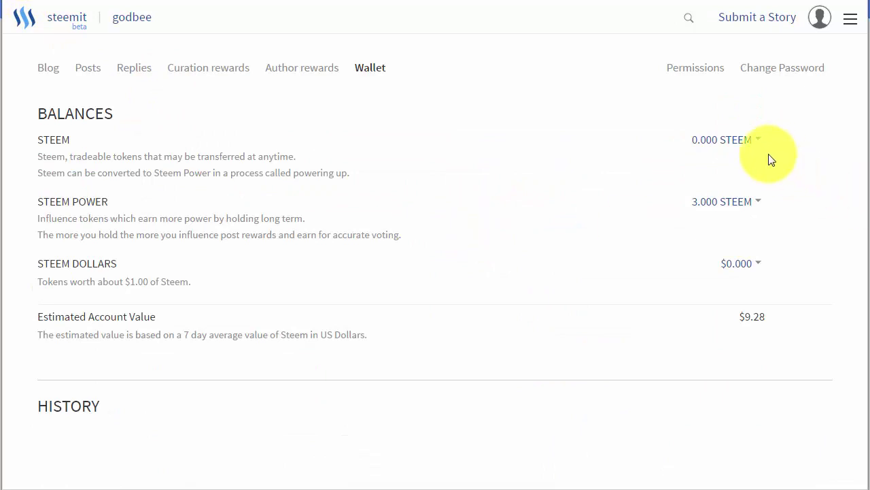
left_click(757, 202)
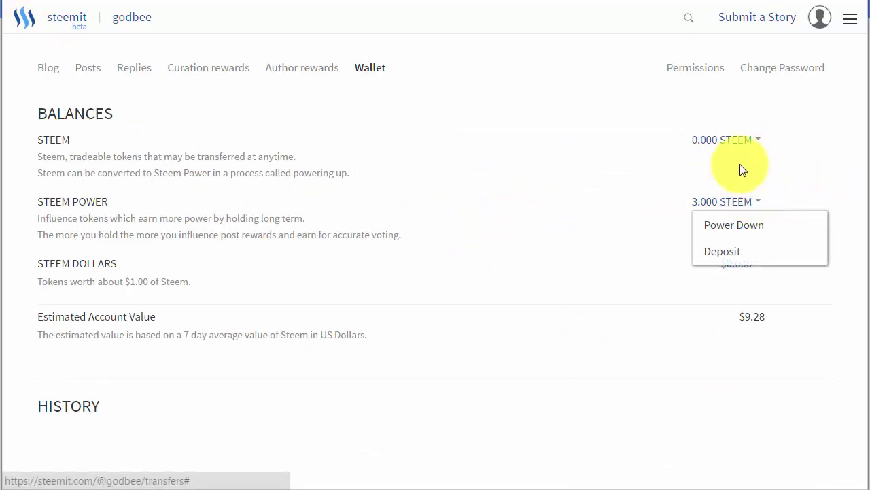
left_click(758, 141)
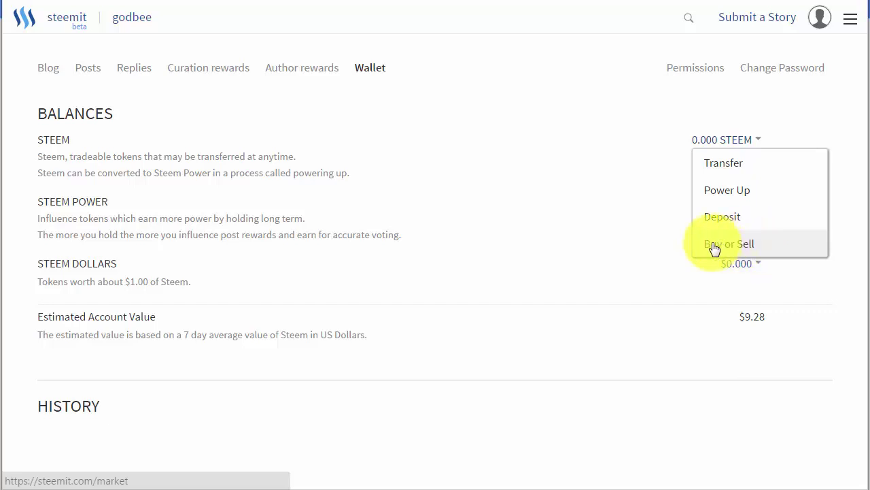
left_click(646, 218)
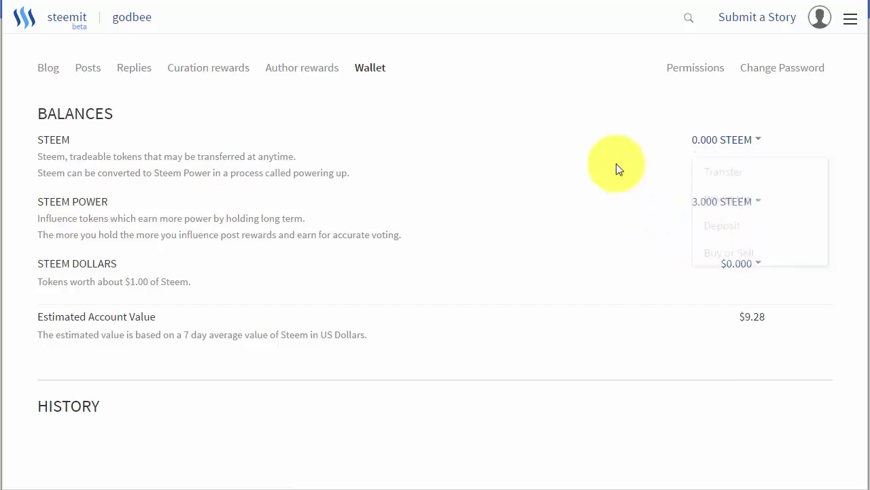
Highlight the wallet's STEEM POWER description and review the Power Down and Deposit actions available for it
left_click_drag(39, 202, 225, 242)
left_click(660, 235)
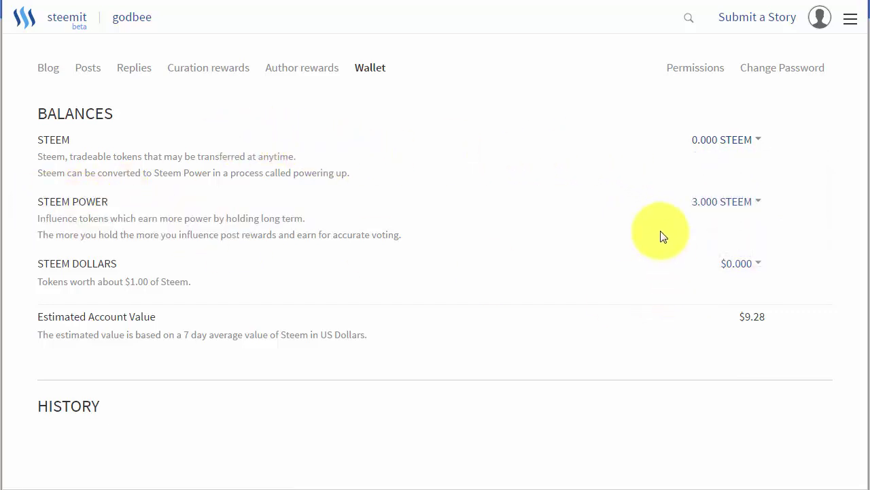
left_click(760, 205)
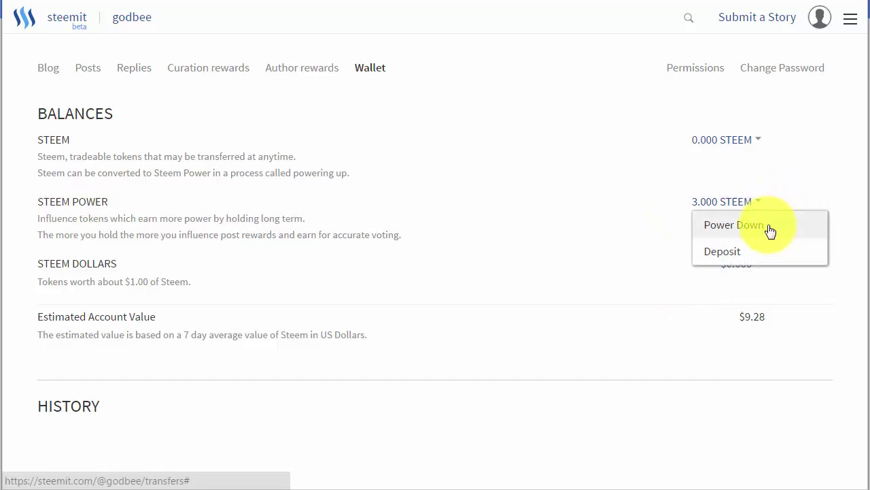
left_click(657, 204)
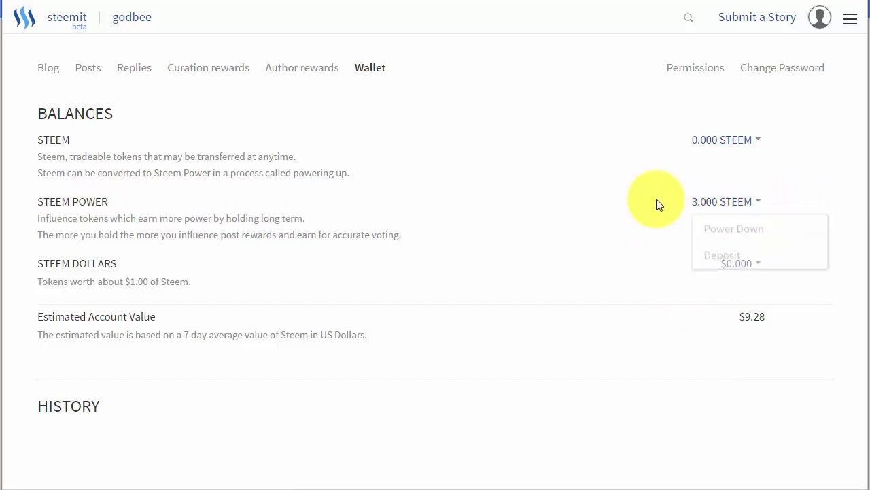
View the STEEM POWER deposit form, check its STEEM POWER and STEEM purchase options, and close it
left_click(759, 204)
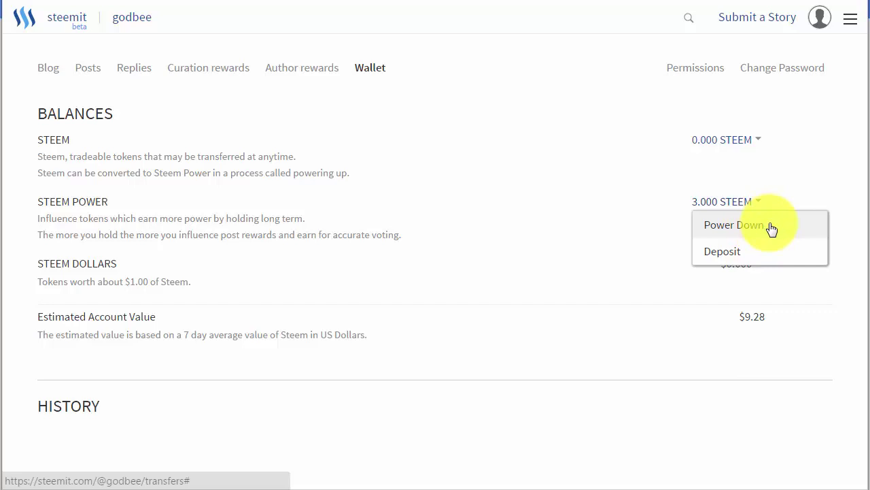
left_click(745, 260)
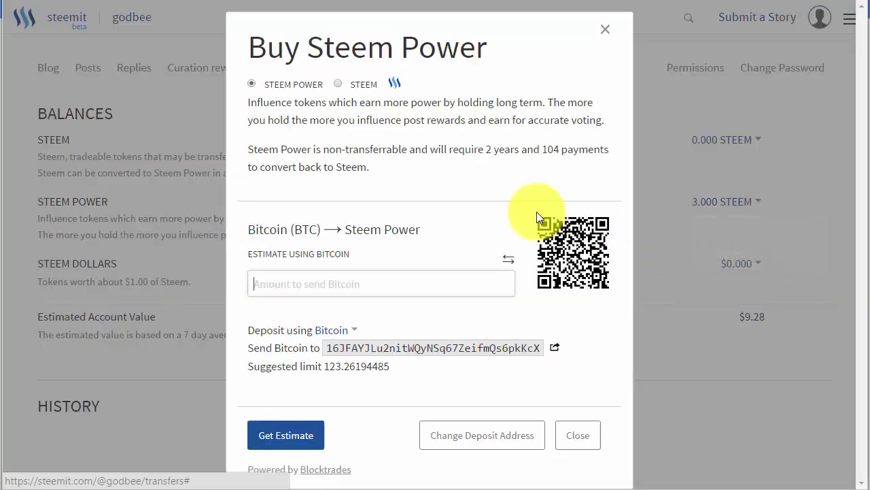
left_click(362, 87)
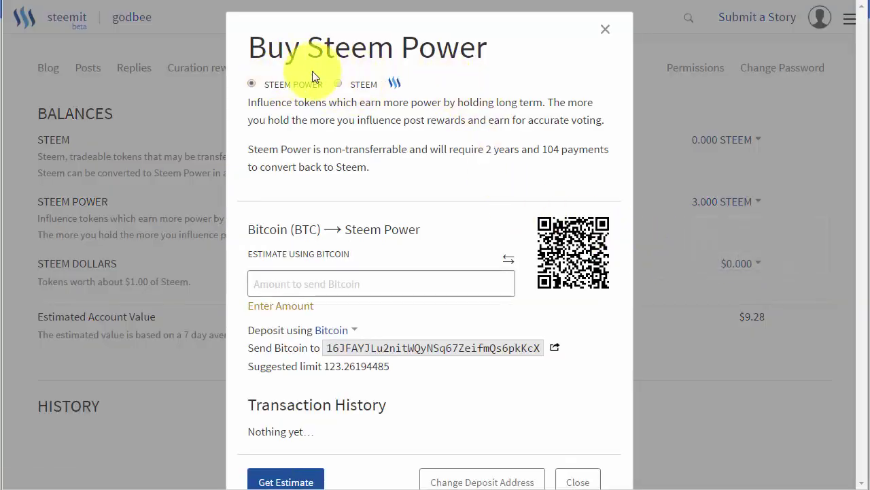
left_click(286, 84)
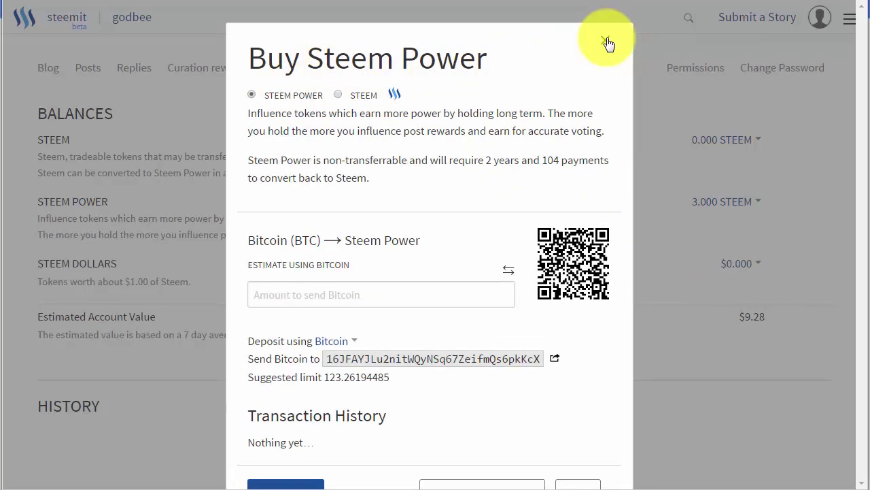
left_click(608, 43)
Compare the actions offered for the STEEM POWER balance with those offered for the STEEM balance
left_click(762, 205)
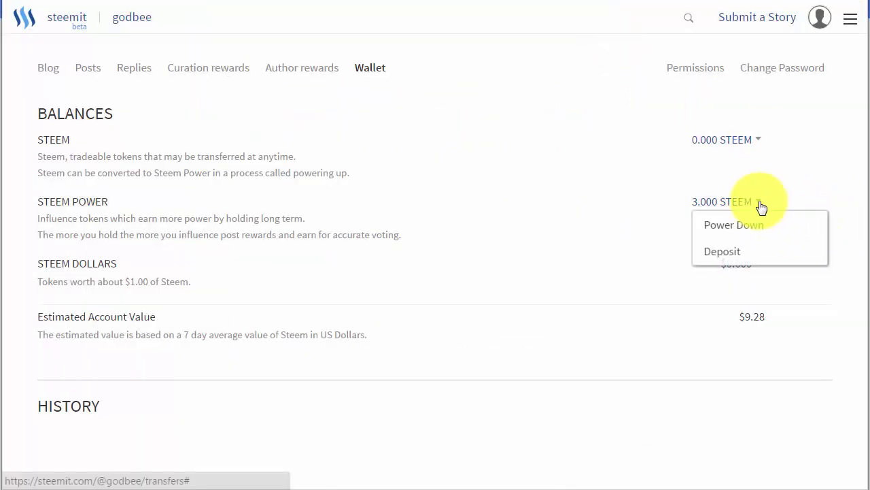
left_click(782, 146)
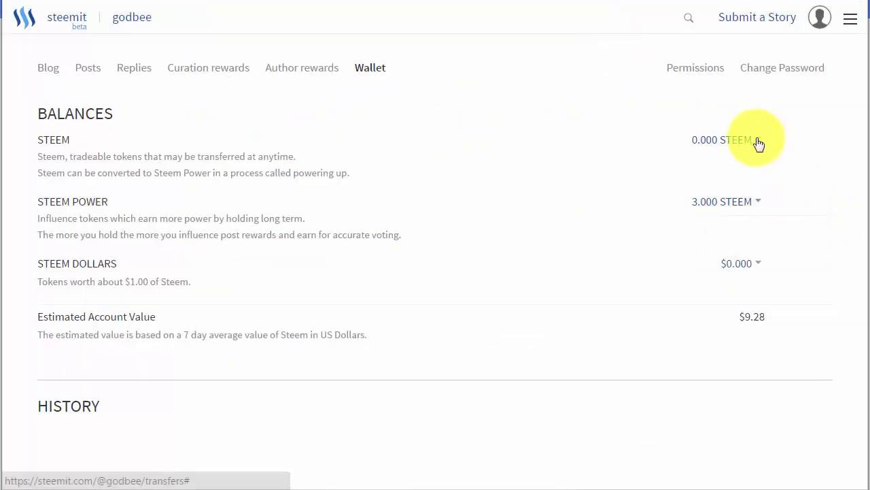
left_click(758, 140)
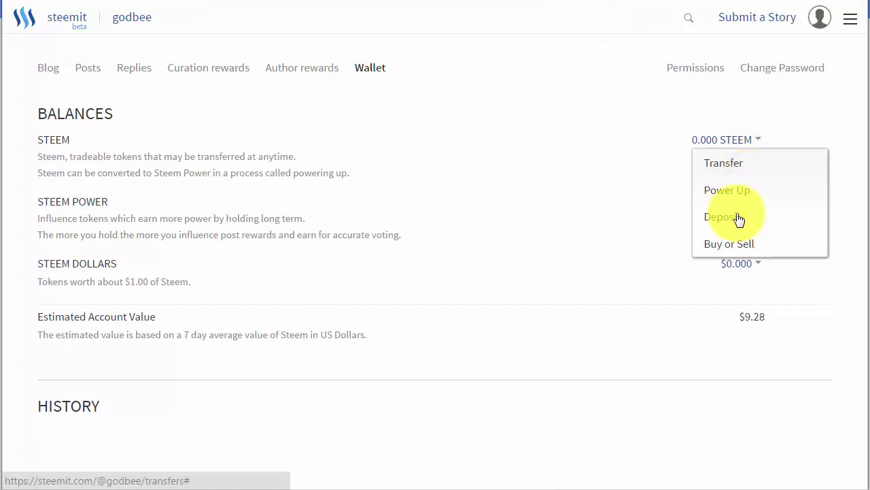
left_click(628, 163)
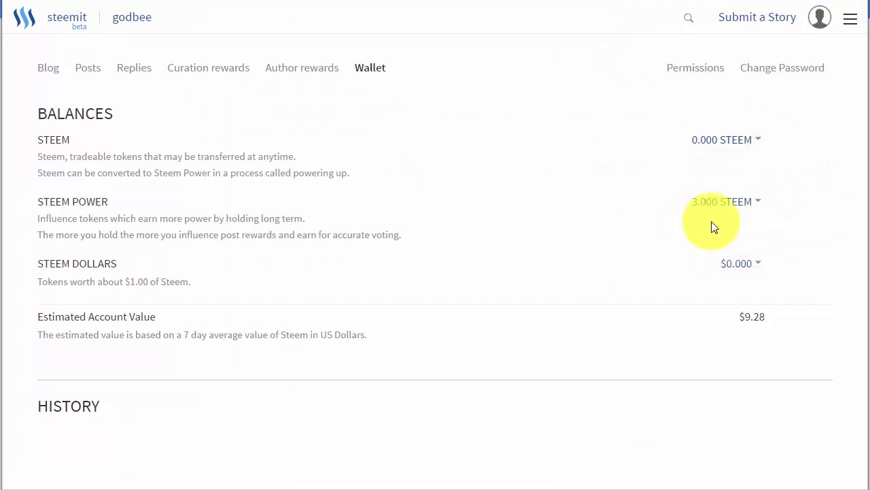
View and close the STEEM DOLLARS transfer form, and review the Convert to STEEM and Buy or Sell actions
left_click(759, 268)
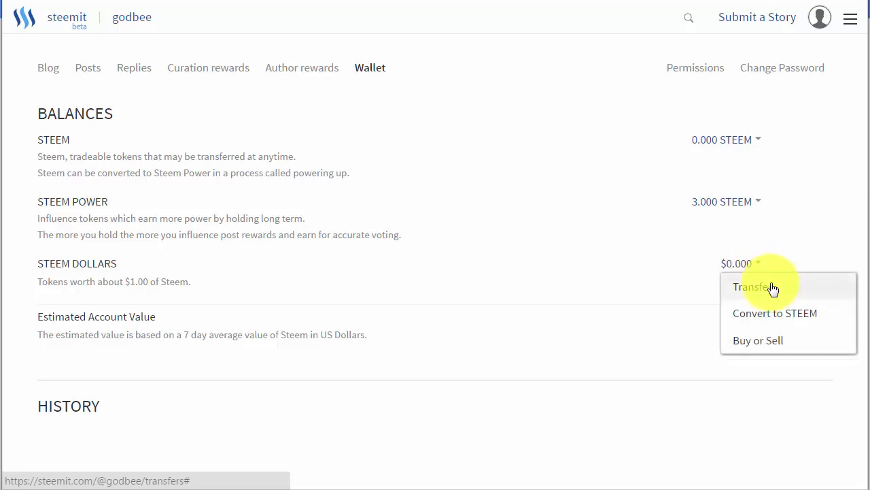
left_click(754, 287)
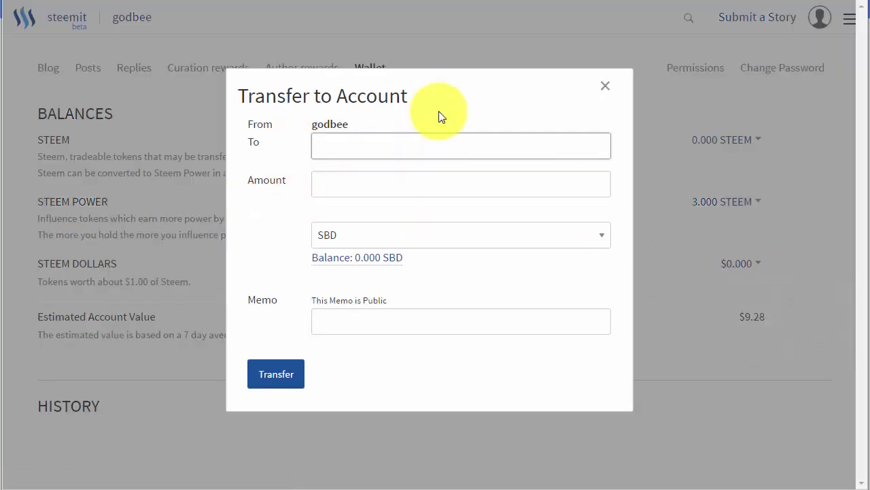
left_click(604, 90)
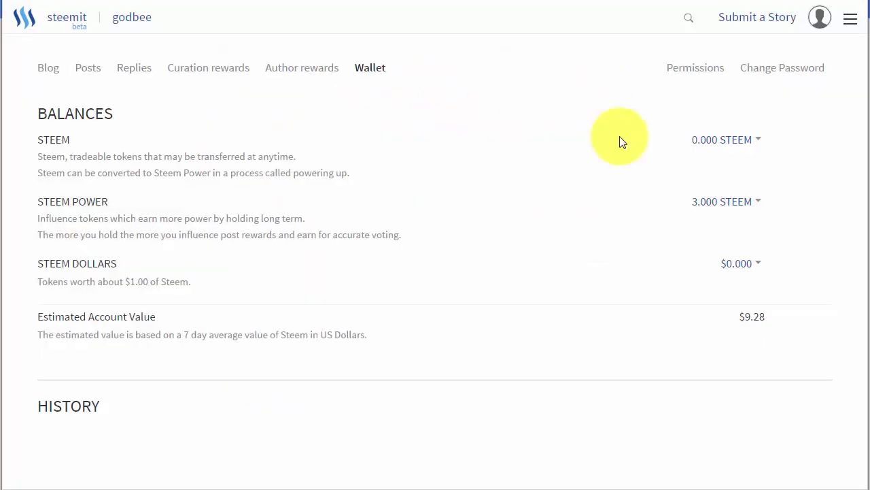
left_click(751, 263)
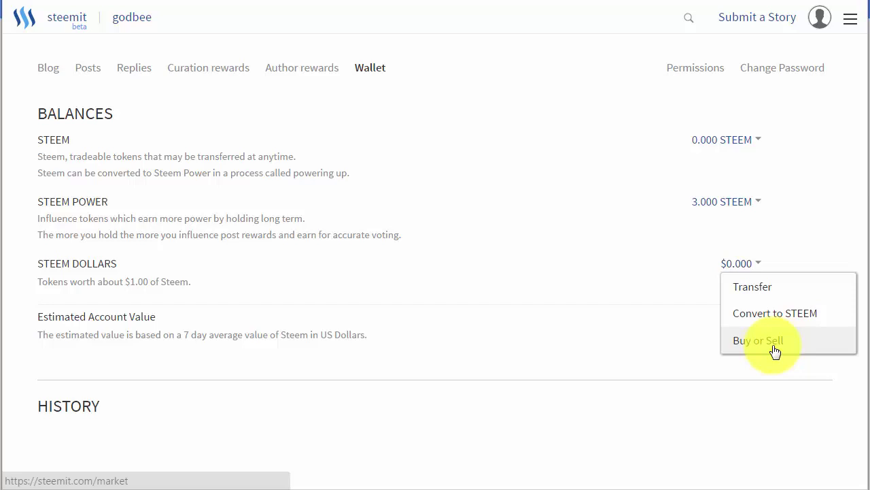
left_click(646, 286)
View the account's permission keys, and examine the current, generated and re-entered password fields of the password reset form
left_click(698, 74)
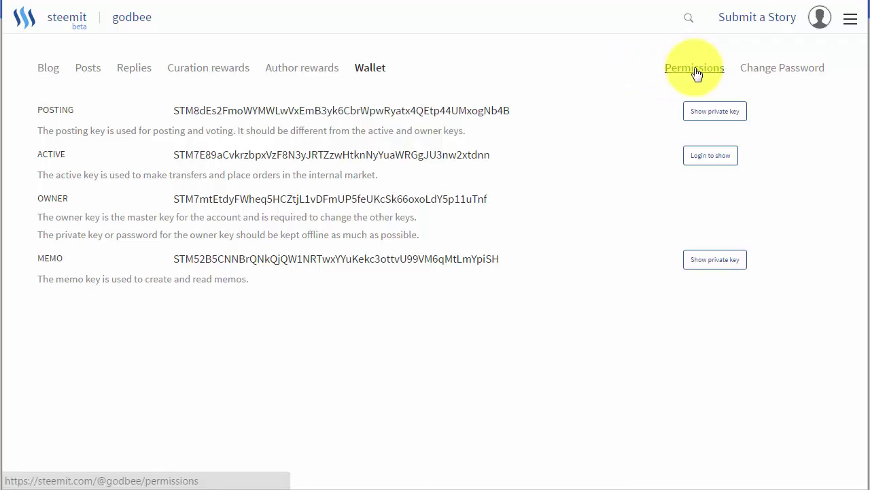
left_click(770, 70)
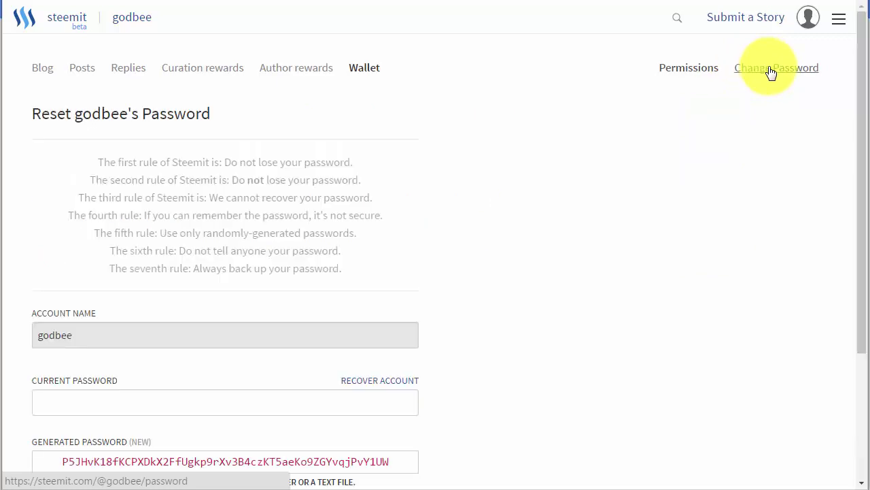
scroll(485, 234, "down", 1)
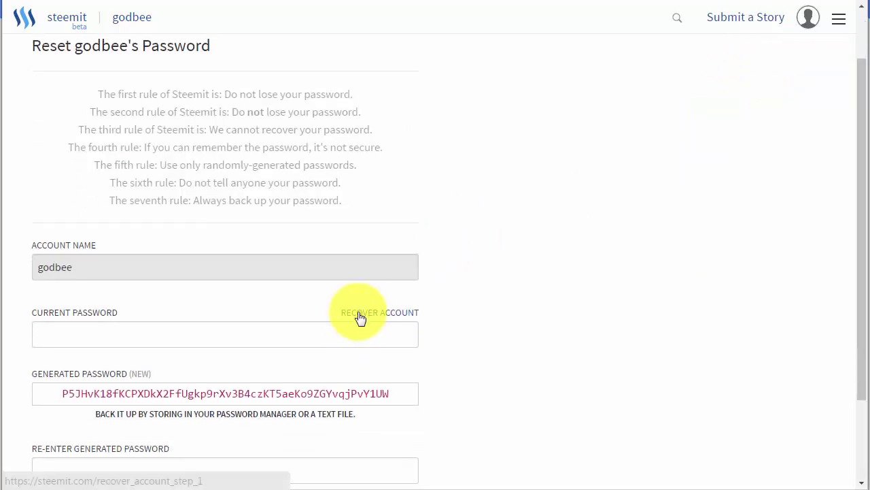
left_click(290, 334)
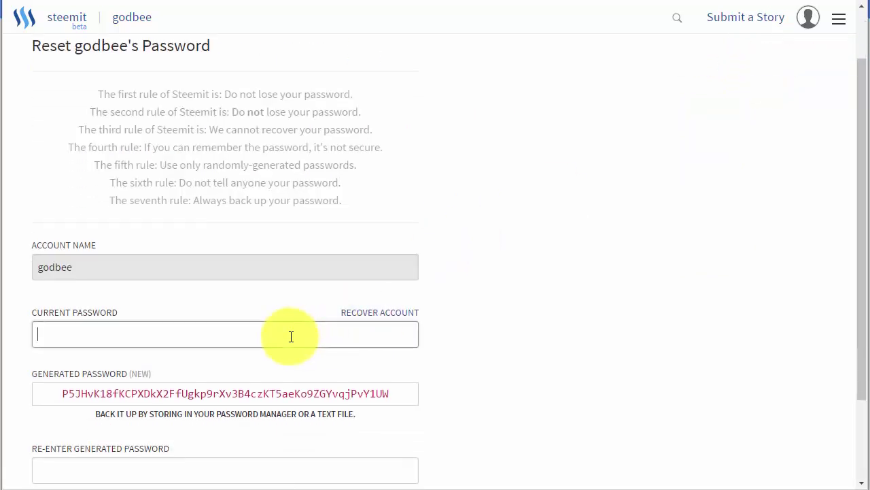
left_click(391, 393)
scroll(593, 284, "down", 2)
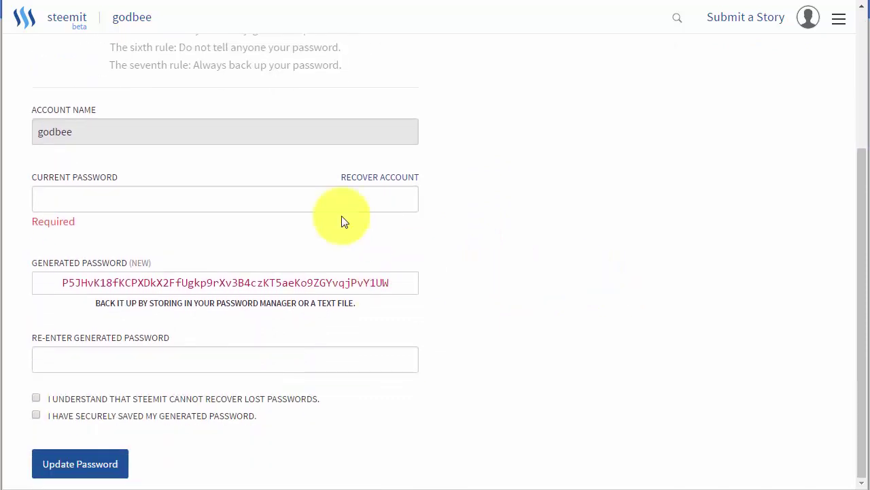
left_click(254, 362)
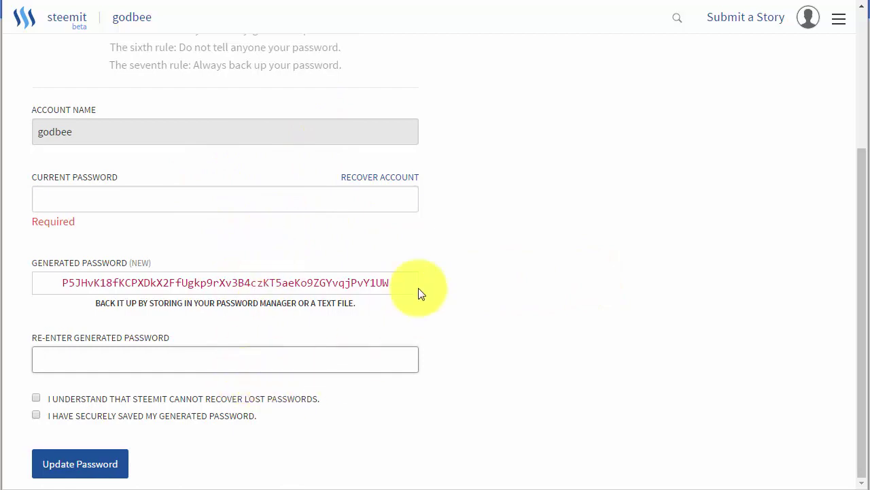
scroll(546, 276, "up", 3)
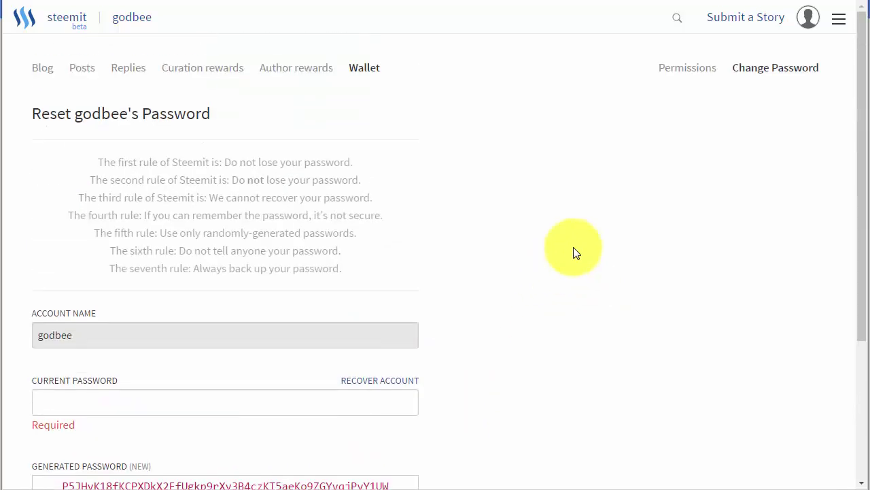
Reload the password reset form by way of the permissions page, and highlight the newly generated password
left_click(672, 70)
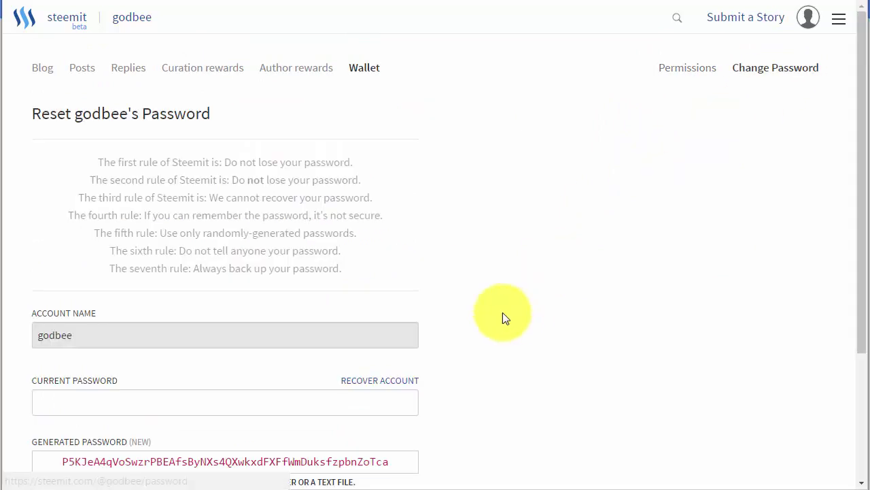
scroll(345, 307, "down", 2)
left_click_drag(391, 329, 47, 320)
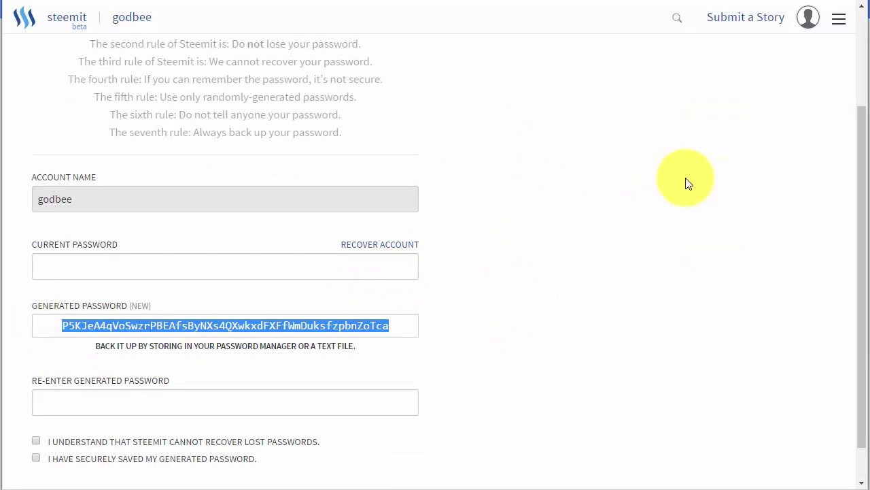
scroll(685, 180, "up", 2)
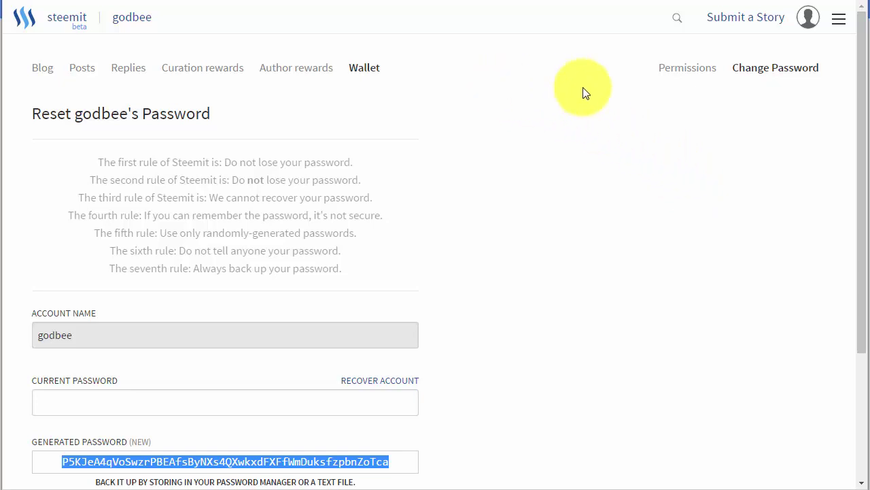
left_click(655, 99)
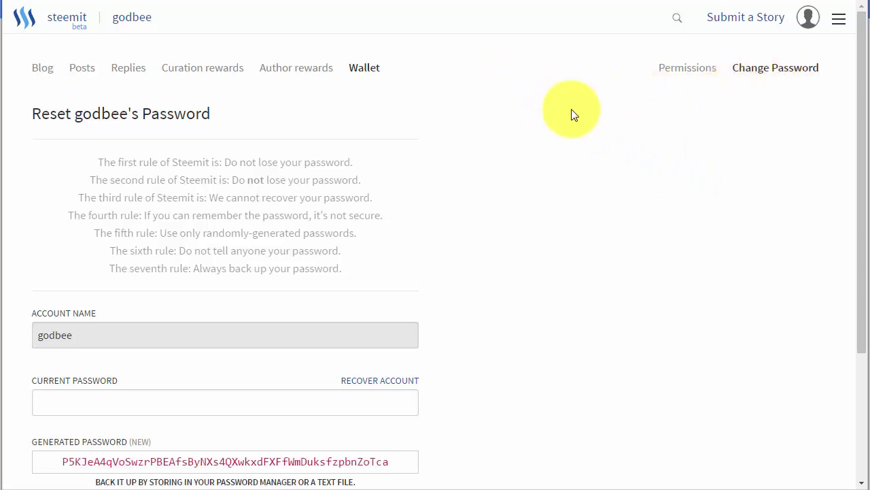
scroll(581, 136, "down", 2)
scroll(595, 172, "up", 2)
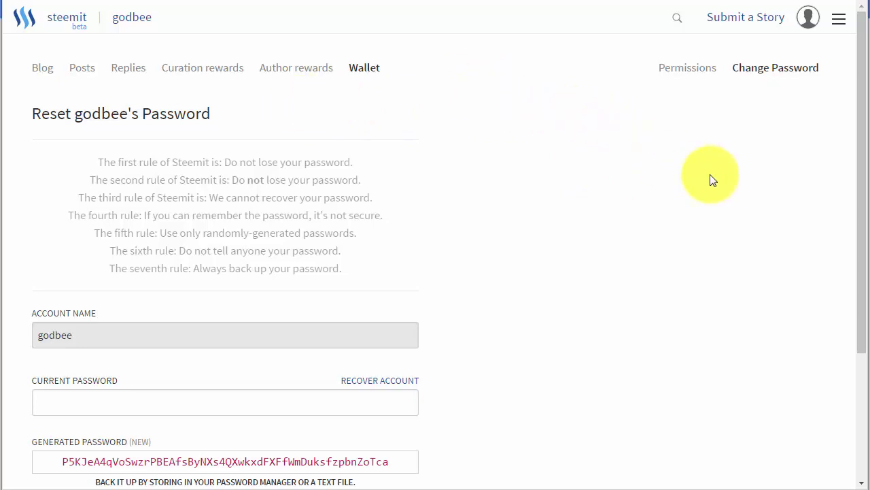
scroll(711, 180, "down", 2)
scroll(710, 179, "up", 2)
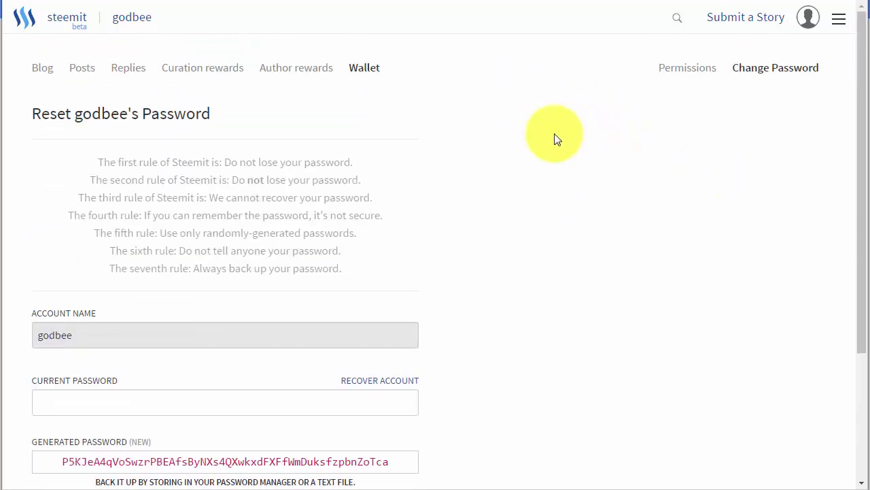
Review the site-wide links from About to Terms of Service, and return to the password reset form
left_click(841, 22)
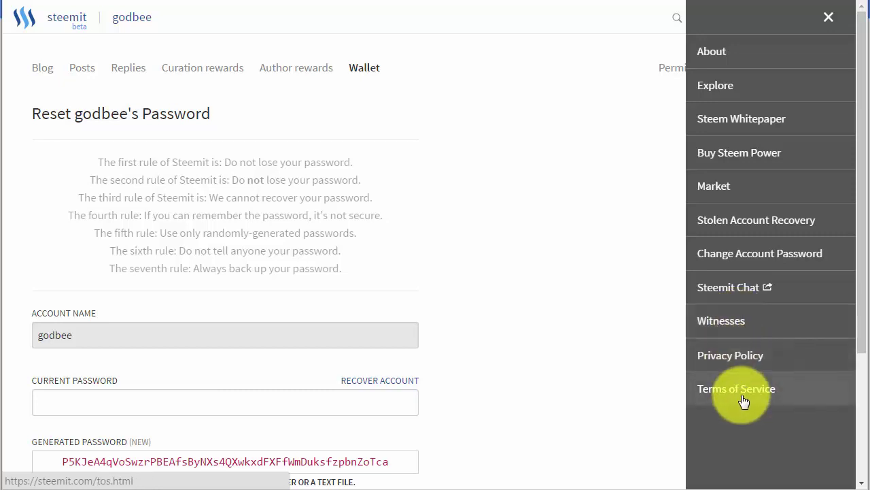
left_click(637, 354)
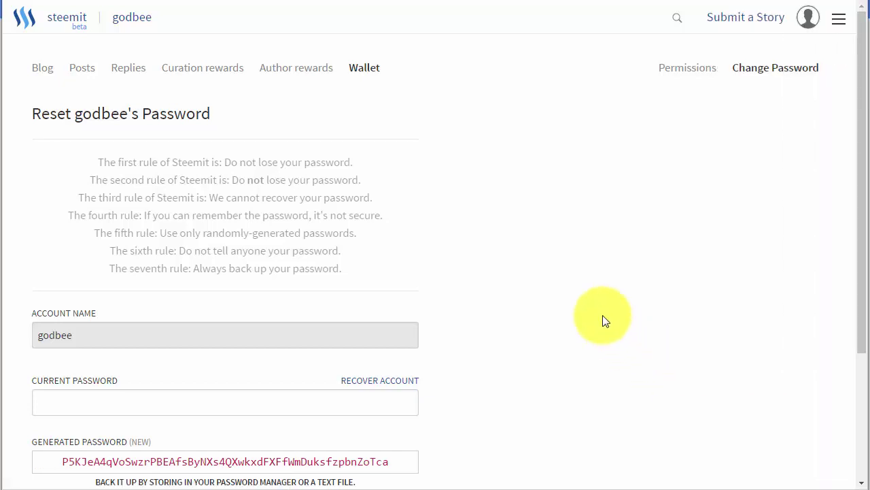
scroll(606, 321, "down", 3)
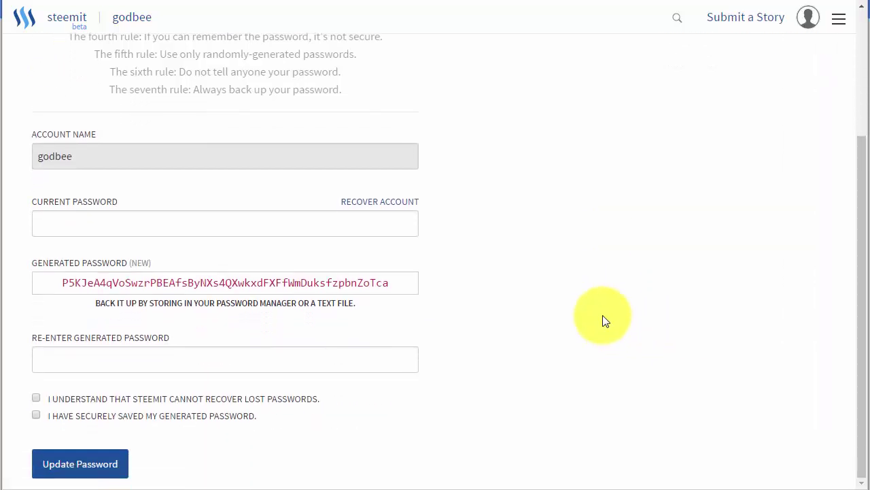
scroll(605, 321, "up", 3)
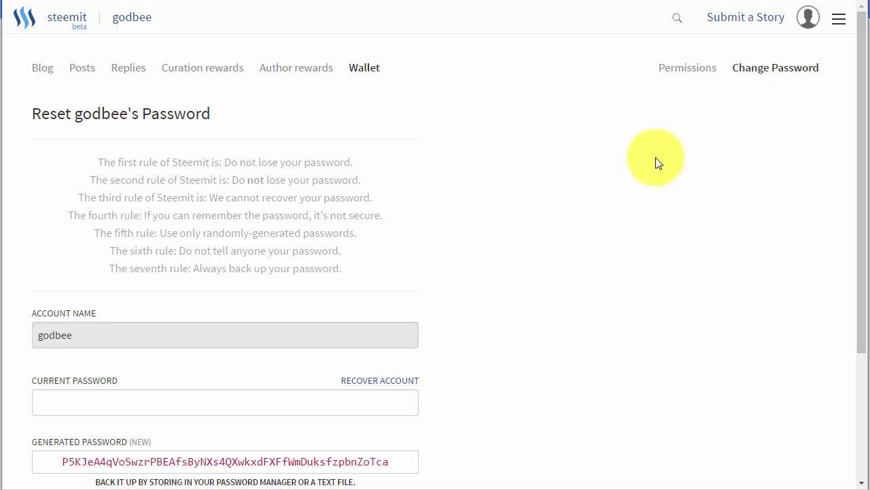